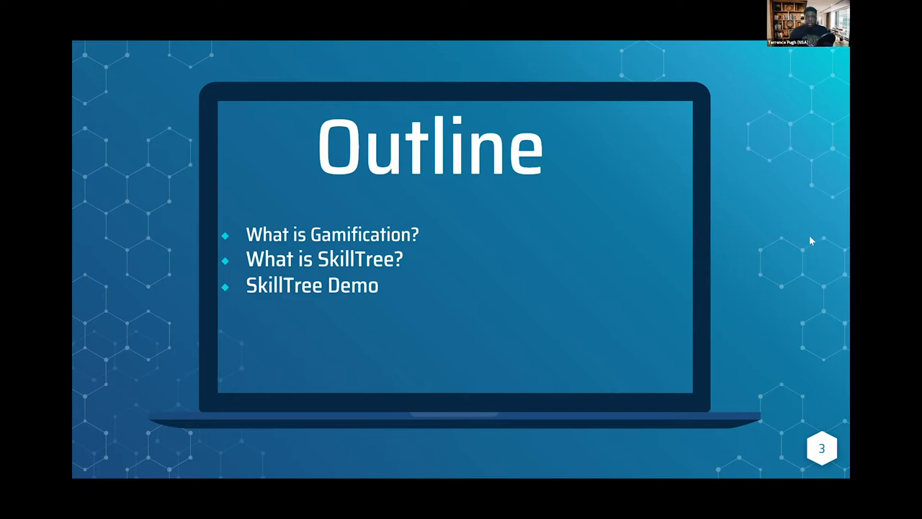
Advance the deck to the Gamification slide.
{"action": "key", "text": "Right"}
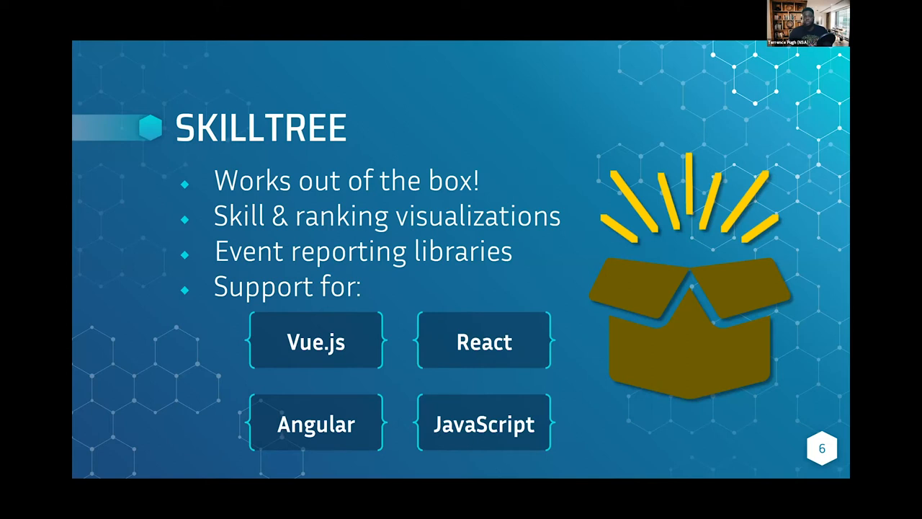
Advance to the DEMO TIME! slide.
{"action": "left_click", "coordinate": [736, 226]}
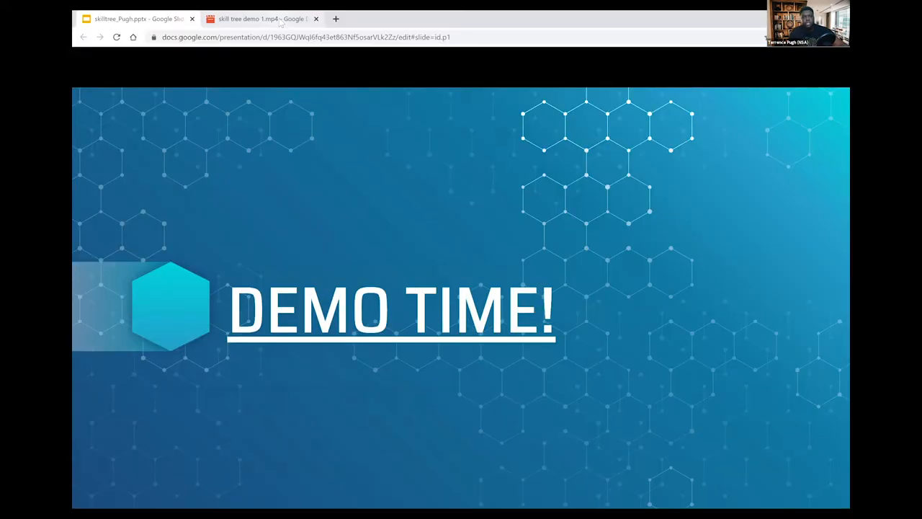
Run docker run --name skills-service -d -p 8080:8080 skilltree/skills-service:1.2.0 in the terminal.
{"action": "left_click", "coordinate": [280, 19]}
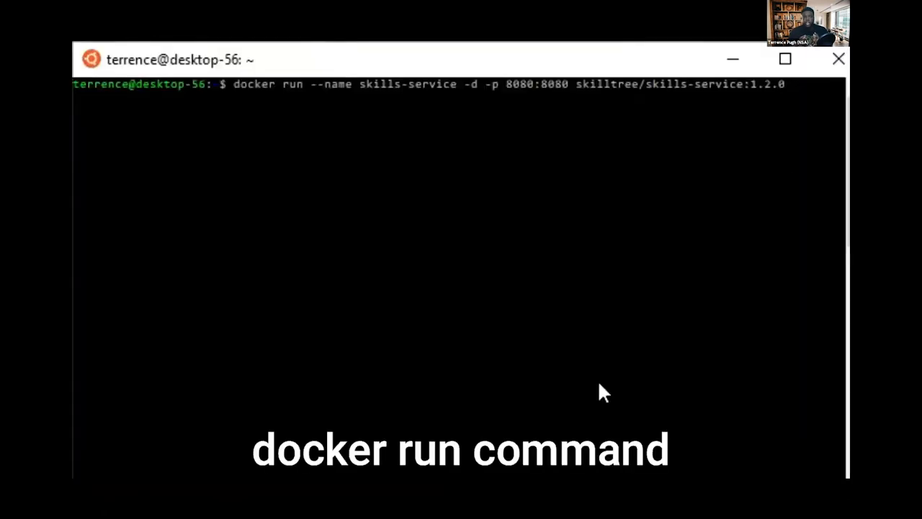
{"action": "left_click", "coordinate": [792, 98]}
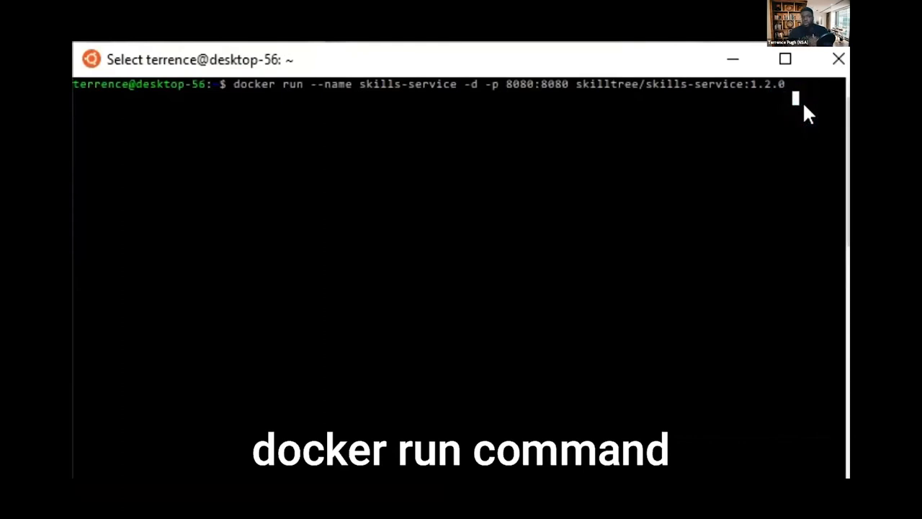
{"action": "key", "text": "Return"}
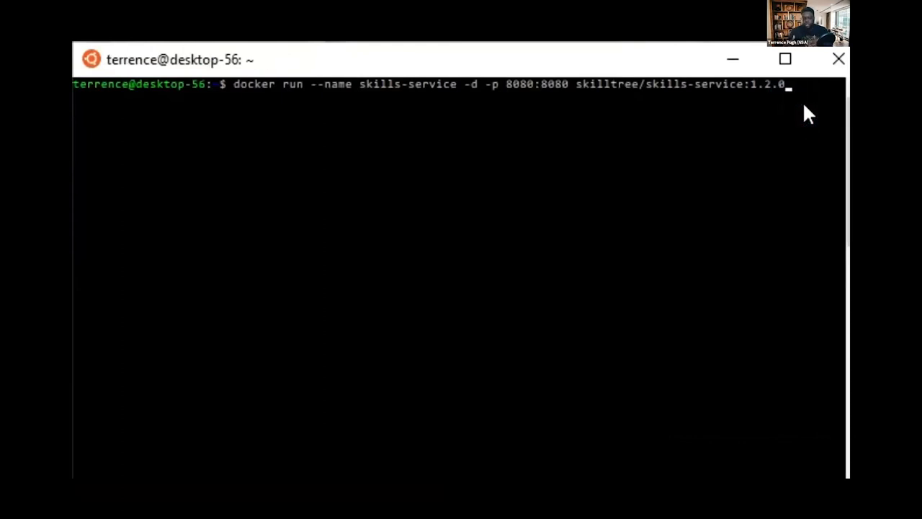
{"action": "key", "text": "Return"}
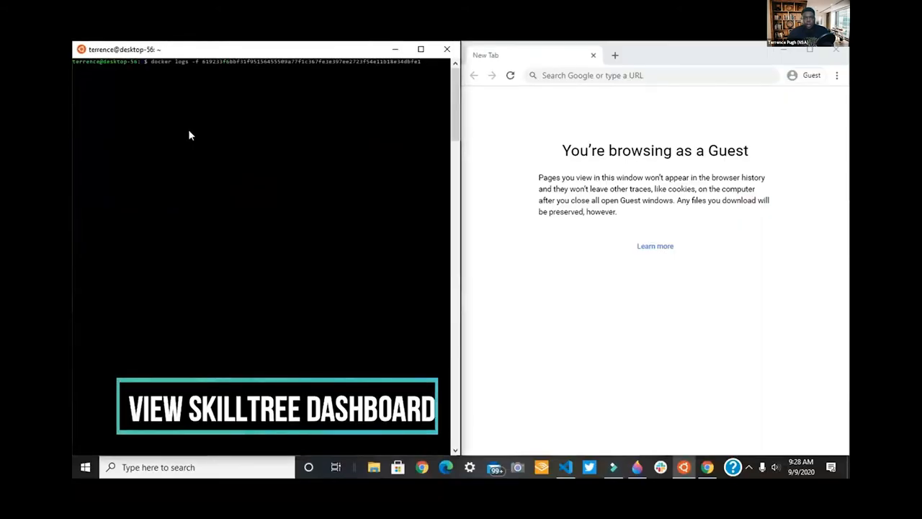
{"action": "key", "text": "Return"}
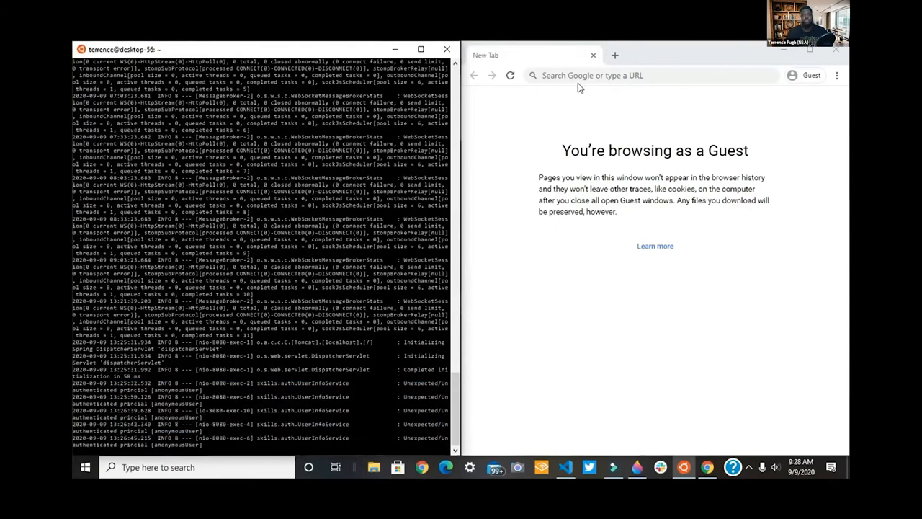
{"action": "left_click", "coordinate": [578, 75]}
{"action": "type", "text": "http://localhost:8080/request-root-account"}
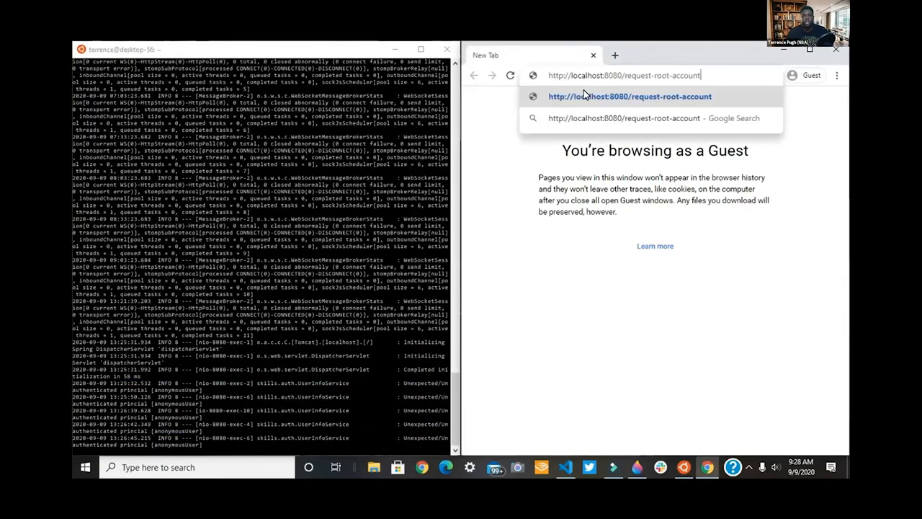
{"action": "left_click", "coordinate": [585, 96]}
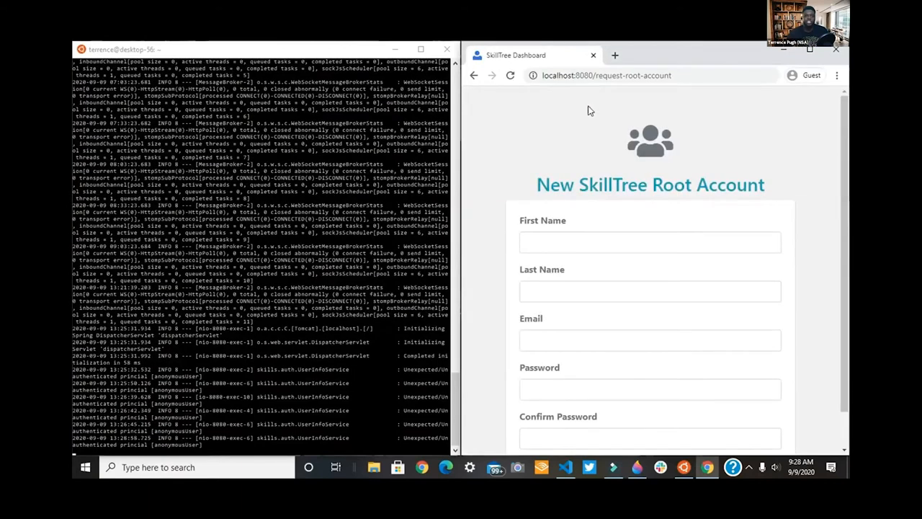
{"action": "scroll", "coordinate": [588, 144], "scroll_direction": "down", "scroll_amount": 1}
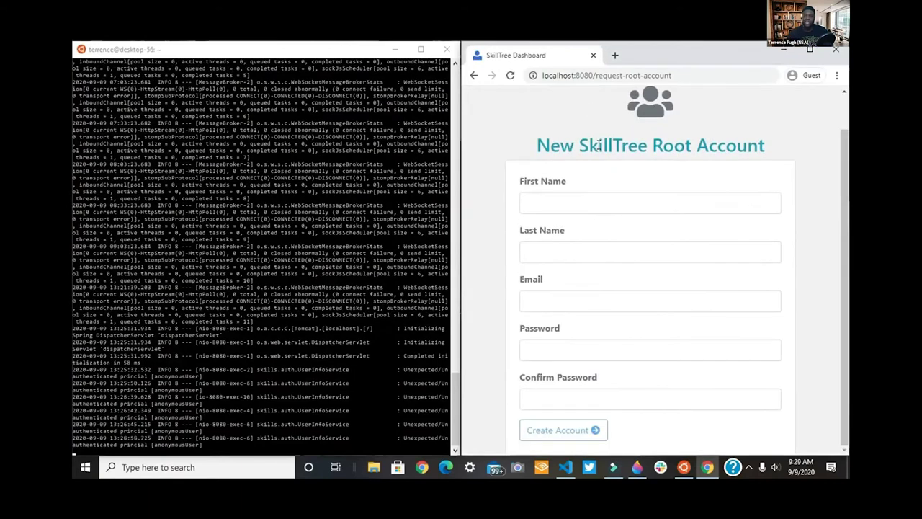
Fill in first name, last name, email and an initial password for the root account.
{"action": "left_click", "coordinate": [585, 205]}
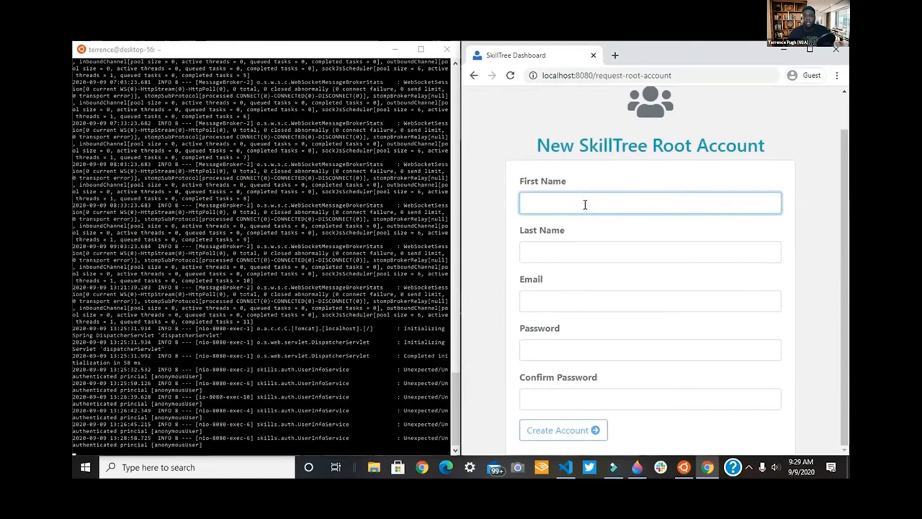
{"action": "type", "text": "Demo"}
{"action": "key", "text": "Tab"}
{"action": "type", "text": "L"}
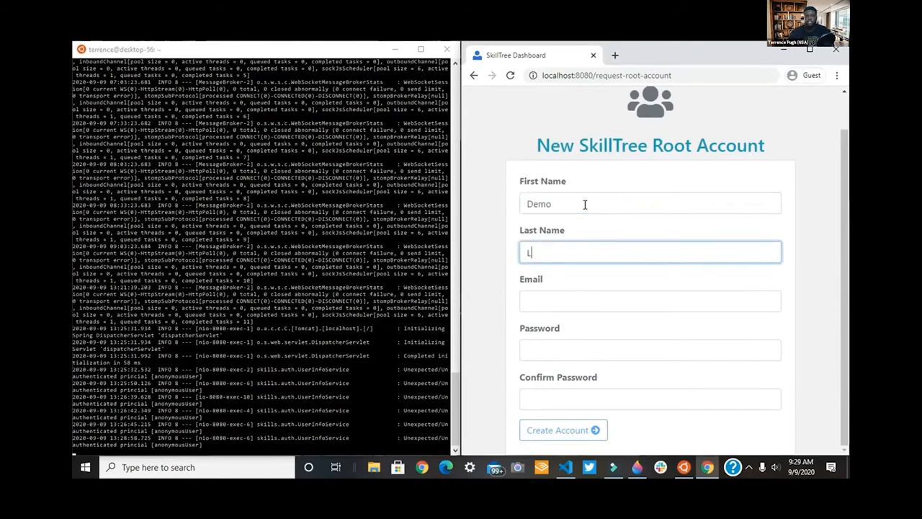
{"action": "type", "text": "ast Na"}
{"action": "type", "text": "me Dem"}
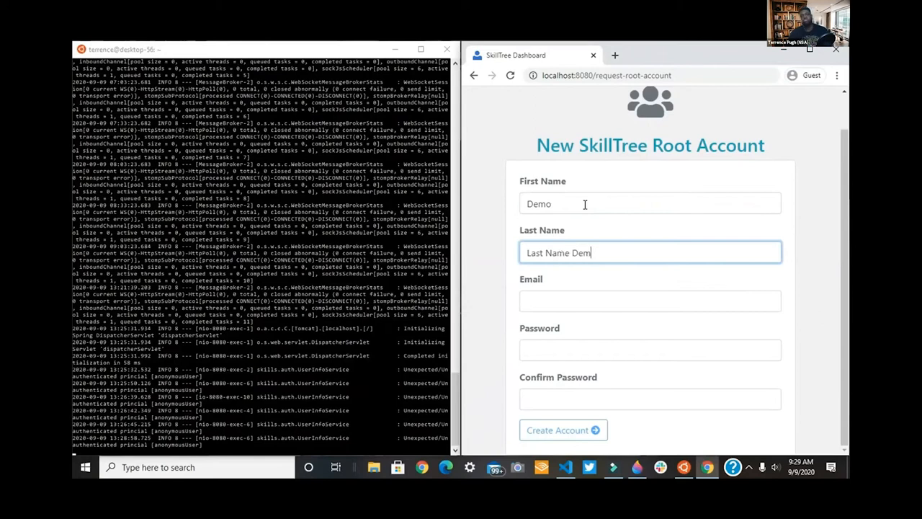
{"action": "type", "text": "o"}
{"action": "key", "text": "Tab"}
{"action": "type", "text": "te"}
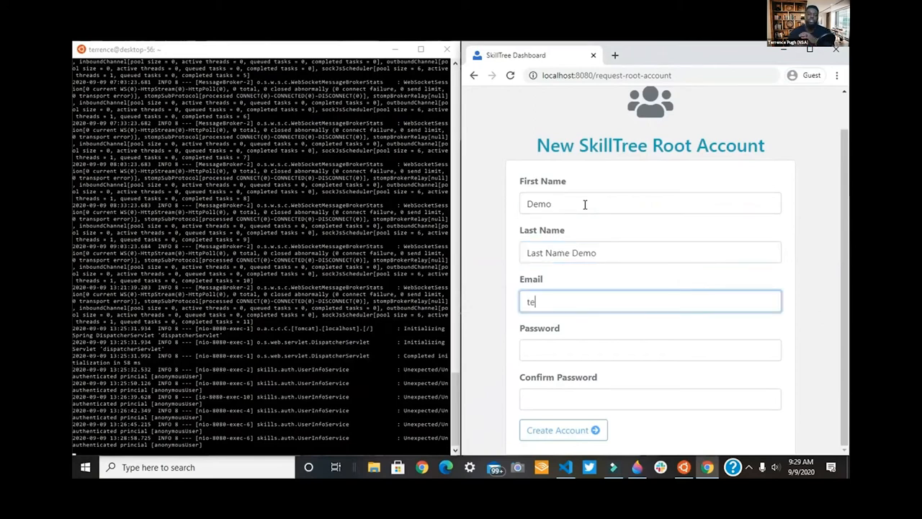
{"action": "type", "text": "st@"}
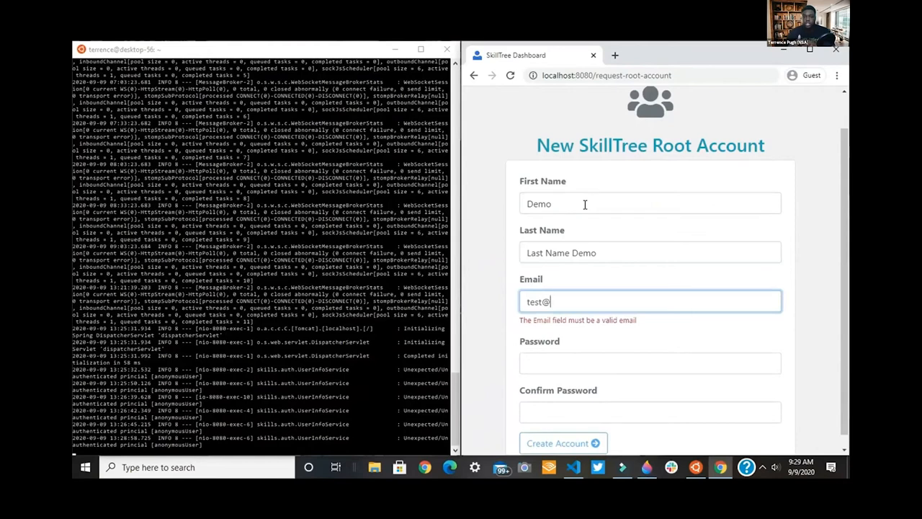
{"action": "type", "text": "e"}
{"action": "type", "text": "mail.com"}
{"action": "key", "text": "Tab"}
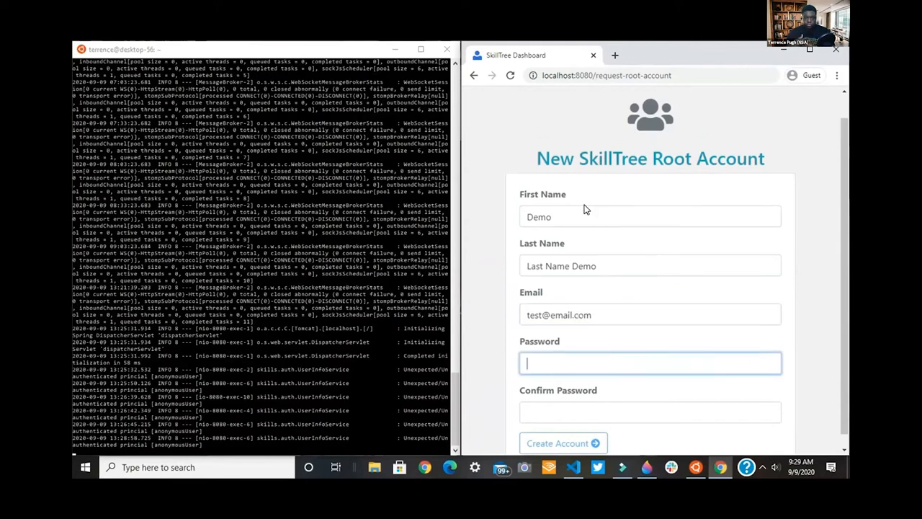
{"action": "type", "text": "pass"}
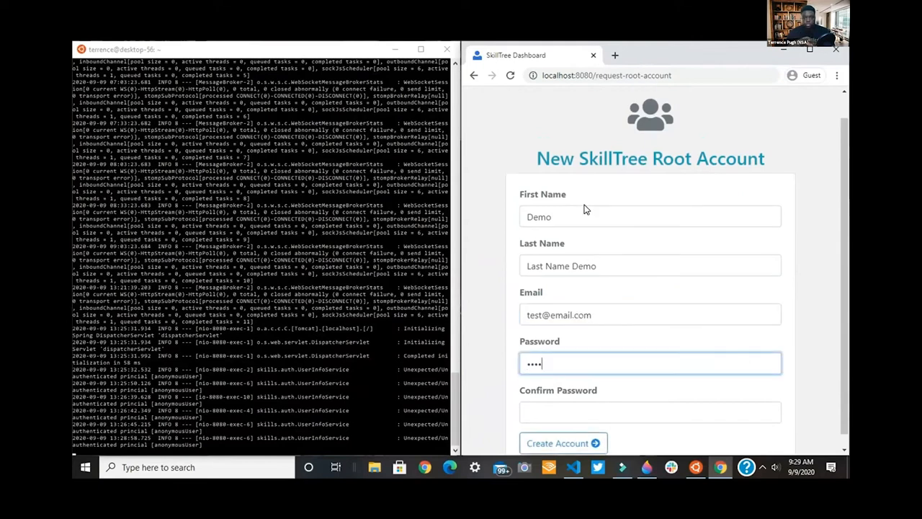
{"action": "key", "text": "Tab"}
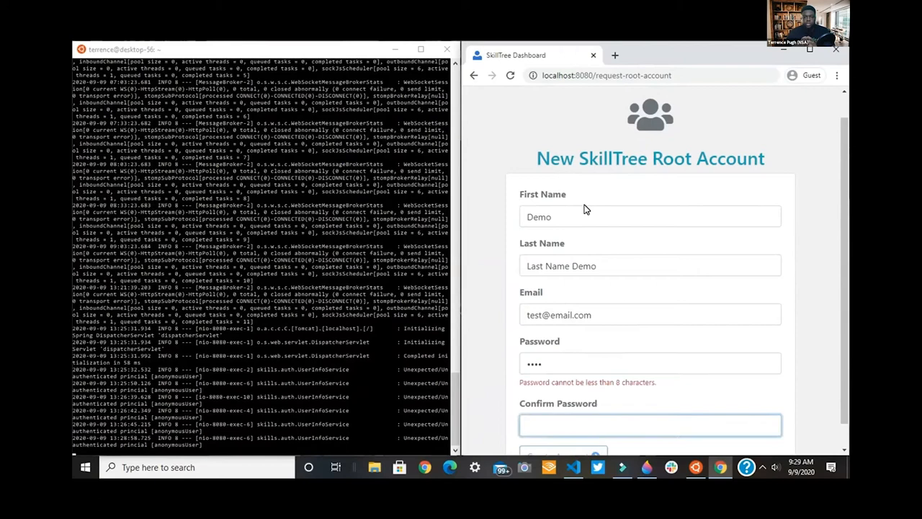
Replace the too-short password, confirm it and create the root account.
{"action": "left_click", "coordinate": [578, 365]}
{"action": "key", "text": "BackSpace"}
{"action": "key", "text": "BackSpace"}
{"action": "key", "text": "BackSpace"}
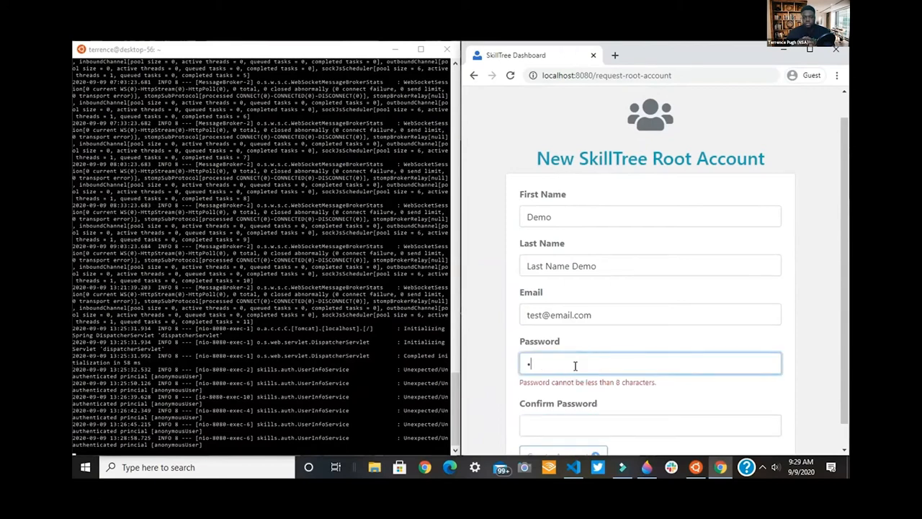
{"action": "key", "text": "BackSpace"}
{"action": "key", "text": "Tab"}
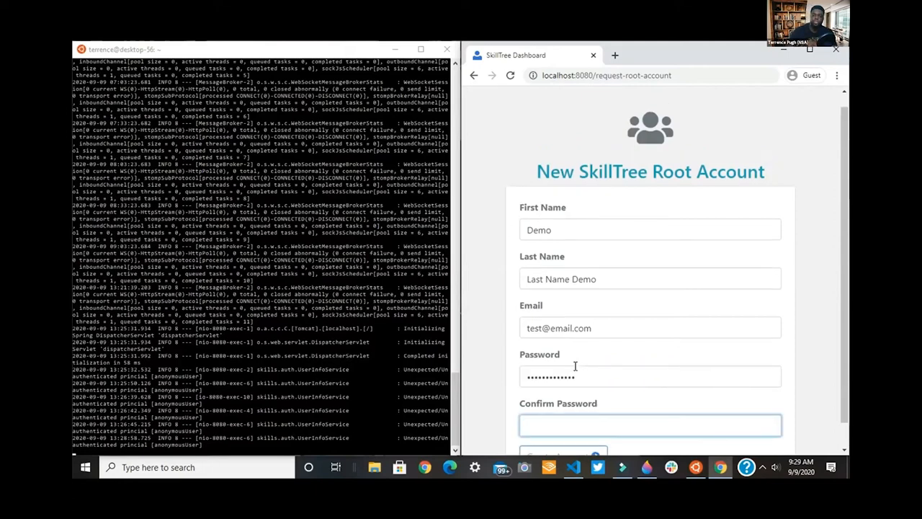
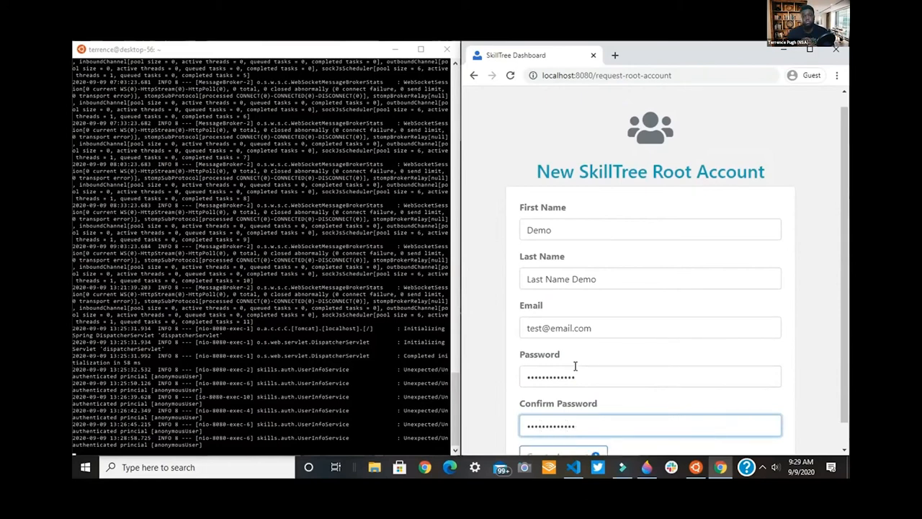
{"action": "left_click", "coordinate": [557, 430]}
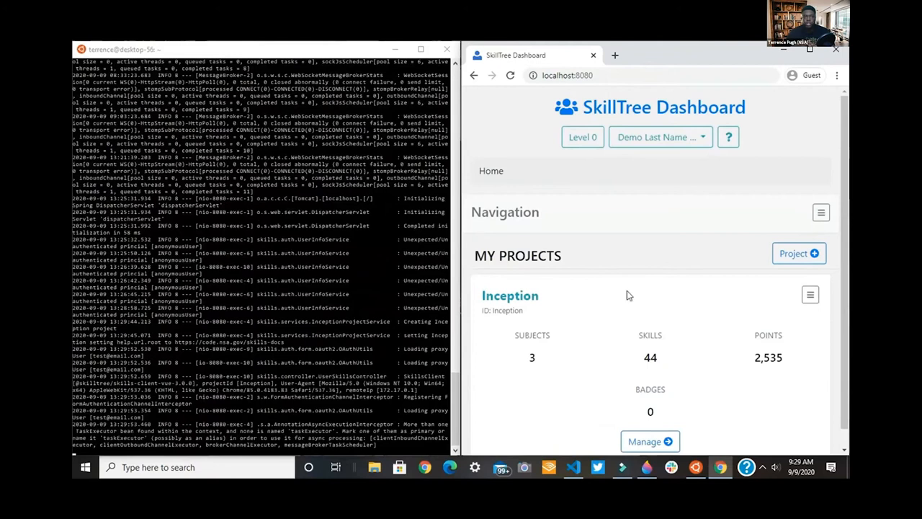
Maximize Chrome and manage the Inception project.
{"action": "left_click", "coordinate": [809, 49]}
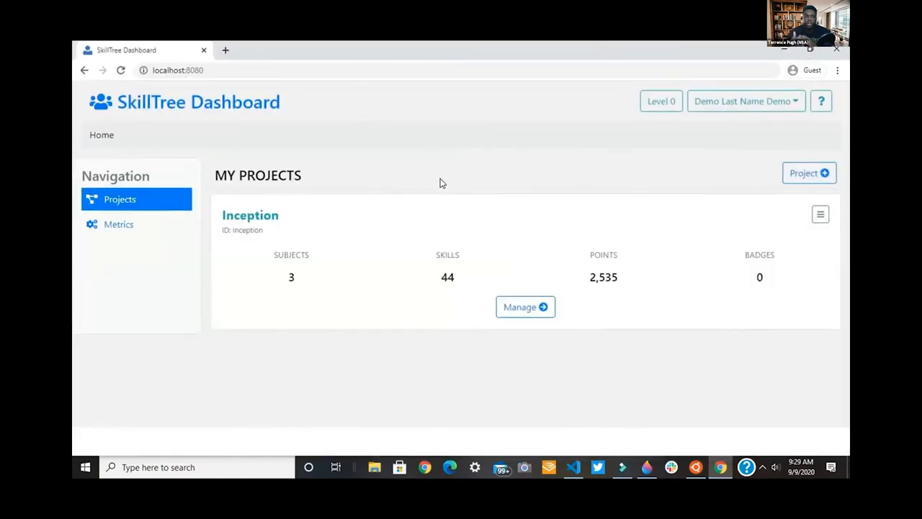
{"action": "left_click", "coordinate": [525, 307]}
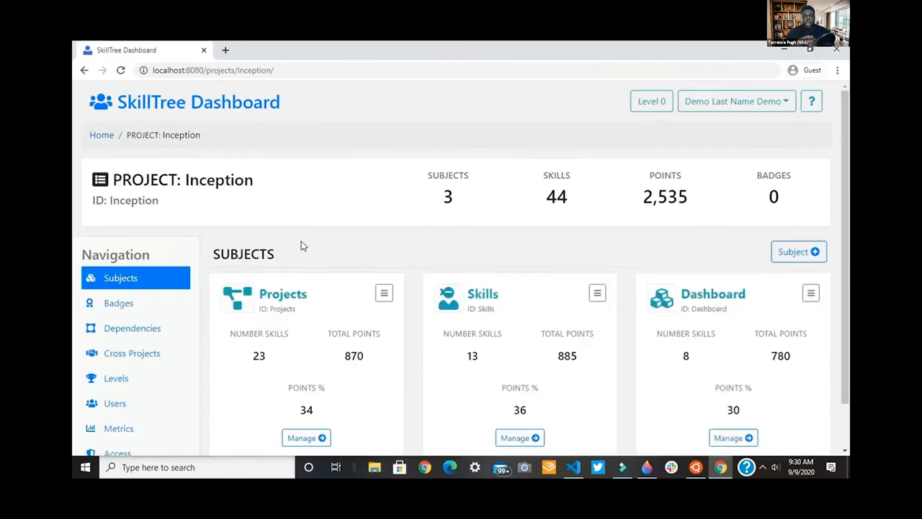
{"action": "scroll", "coordinate": [301, 245], "scroll_direction": "down", "scroll_amount": 1}
{"action": "scroll", "coordinate": [308, 263], "scroll_direction": "up", "scroll_amount": 1}
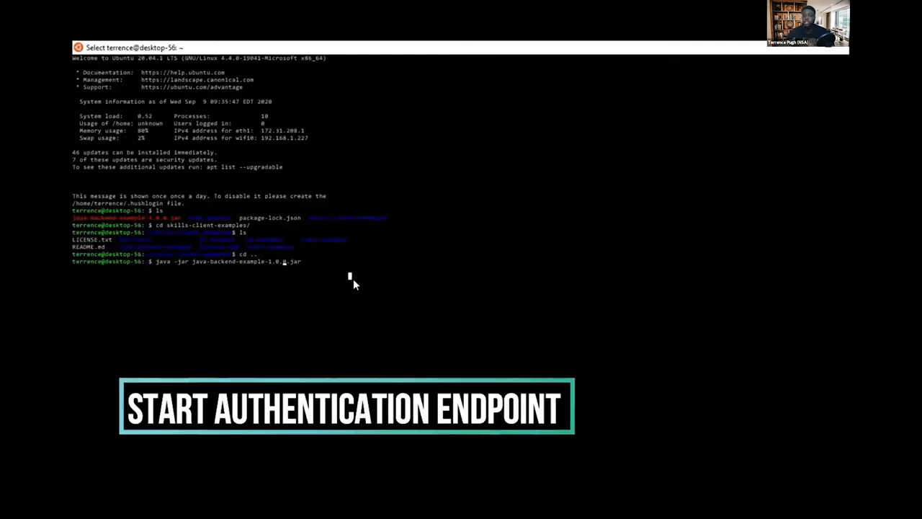
Run java -jar java-backend-example-1.0.0.jar in the terminal.
{"action": "key", "text": "Escape"}
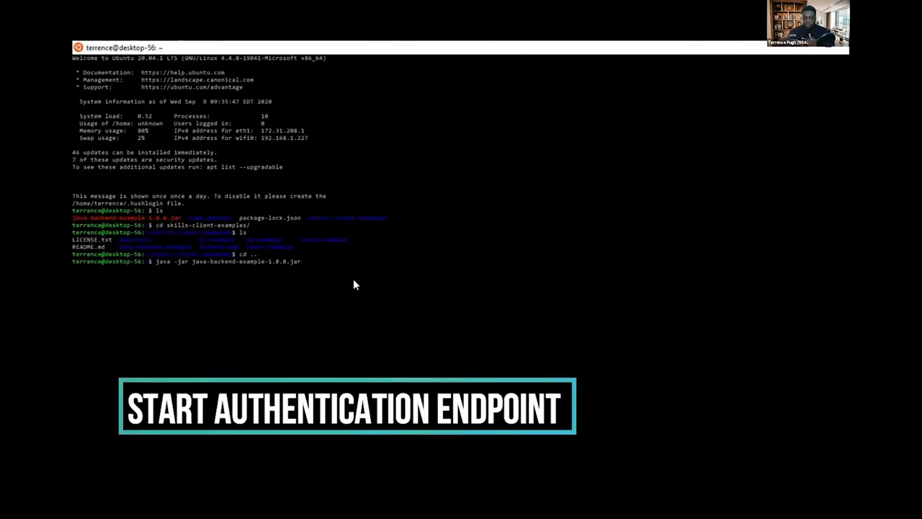
{"action": "key", "text": "Return"}
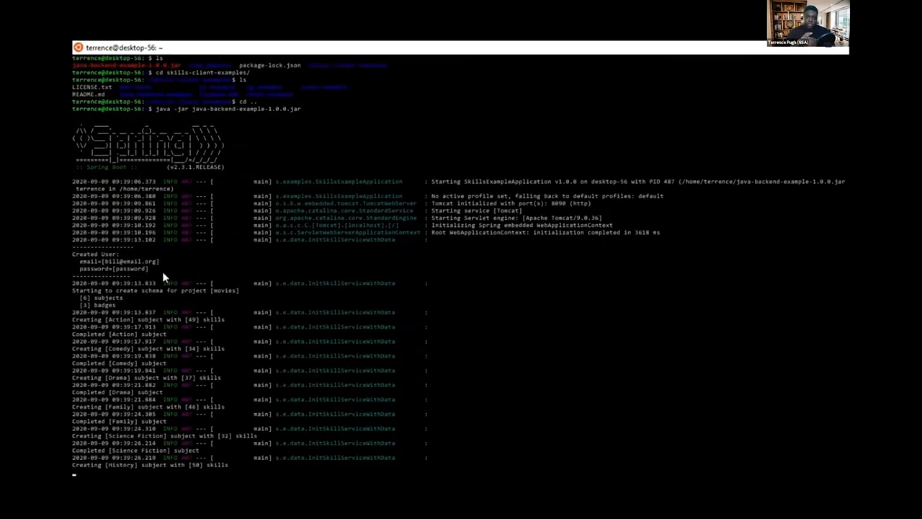
Log in to the dashboard with the sample user's email and password.
{"action": "key", "text": "alt+Tab"}
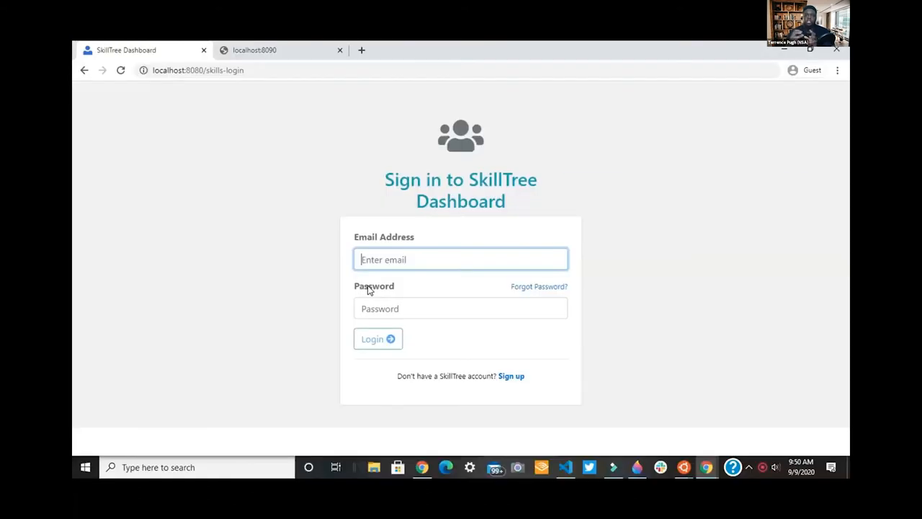
{"action": "type", "text": "bill"}
{"action": "type", "text": "@emai"}
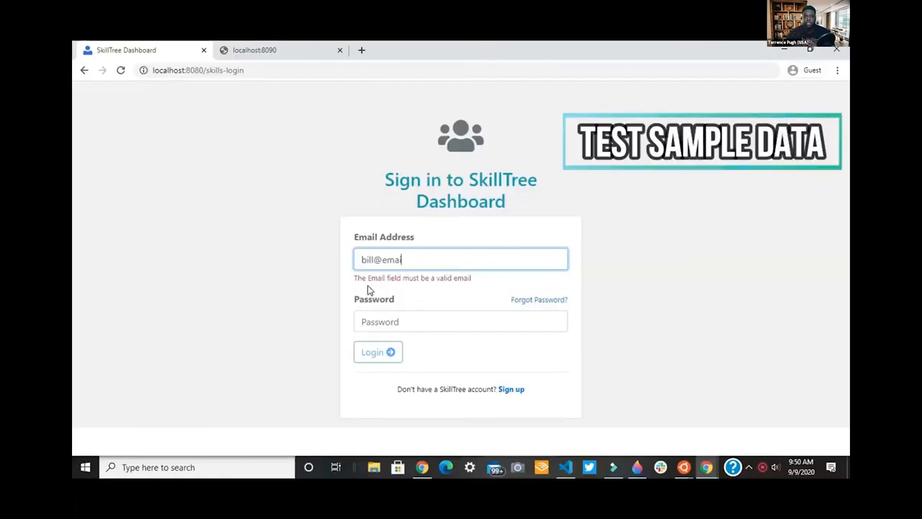
{"action": "type", "text": "l"}
{"action": "type", "text": "."}
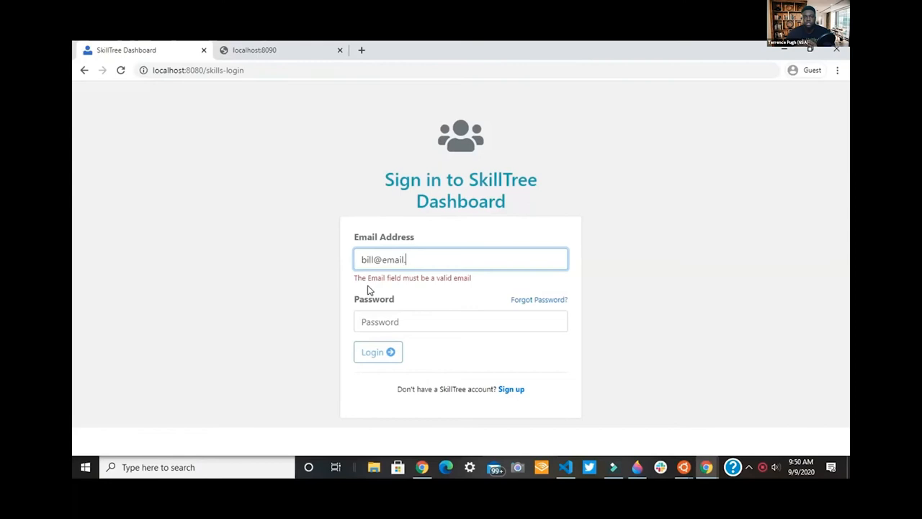
{"action": "type", "text": "org"}
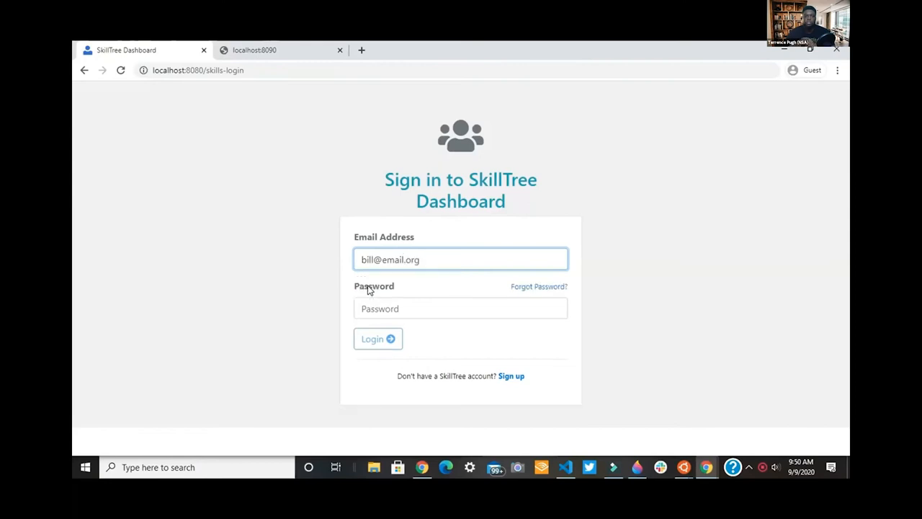
{"action": "key", "text": "Tab"}
{"action": "type", "text": "p"}
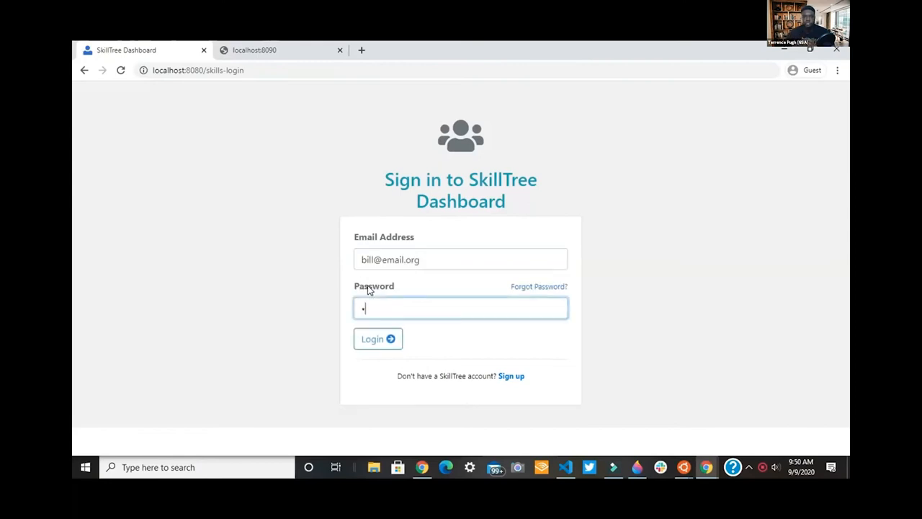
{"action": "type", "text": "asswor"}
{"action": "type", "text": "d"}
{"action": "left_click", "coordinate": [391, 339]}
{"action": "left_click", "coordinate": [391, 339]}
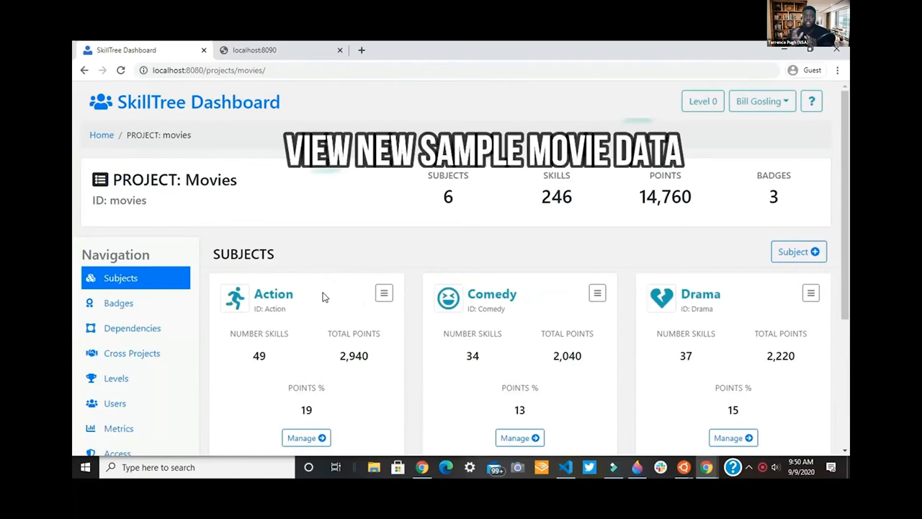
{"action": "scroll", "coordinate": [322, 296], "scroll_direction": "down", "scroll_amount": 1}
{"action": "scroll", "coordinate": [312, 299], "scroll_direction": "down", "scroll_amount": 1}
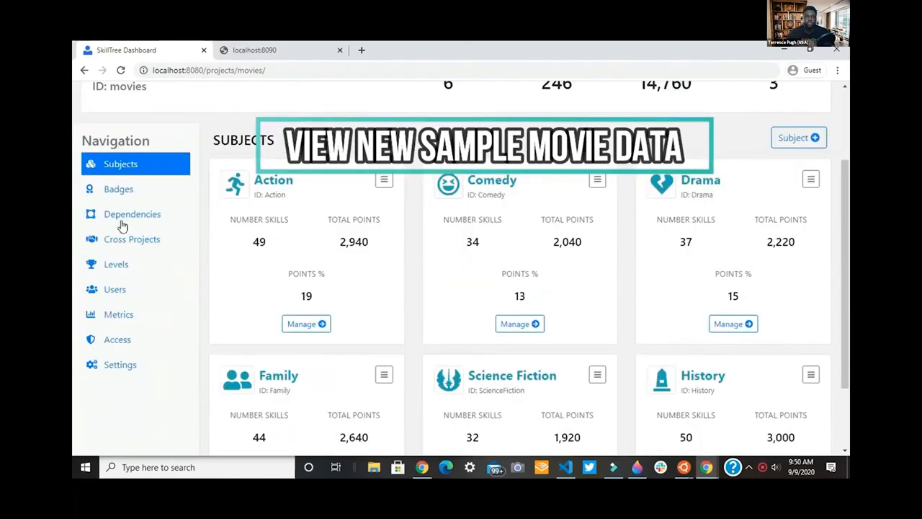
View the Movies project's badges.
{"action": "left_click", "coordinate": [119, 190]}
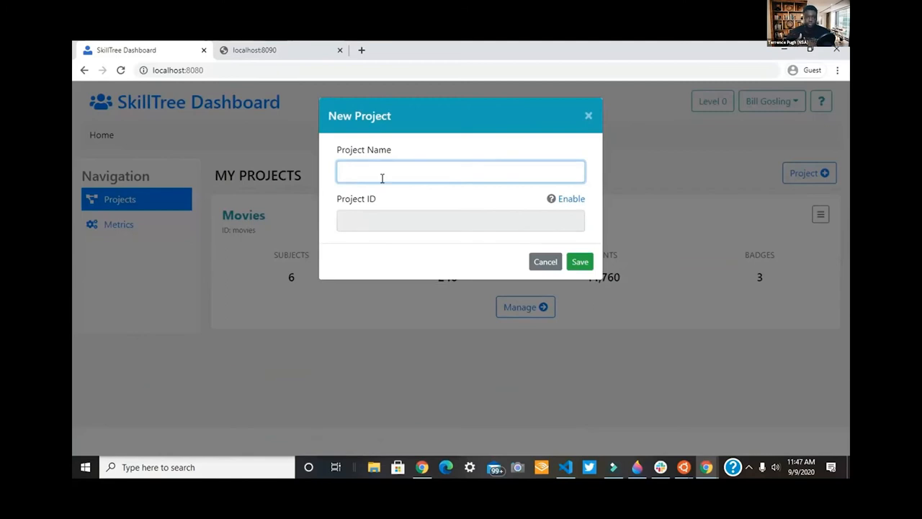
{"action": "type", "text": "Sample "}
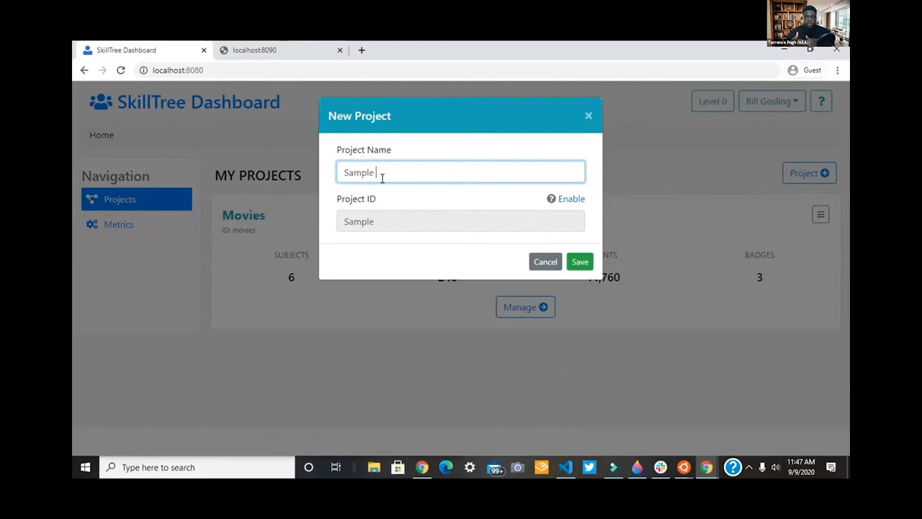
{"action": "type", "text": "Project"}
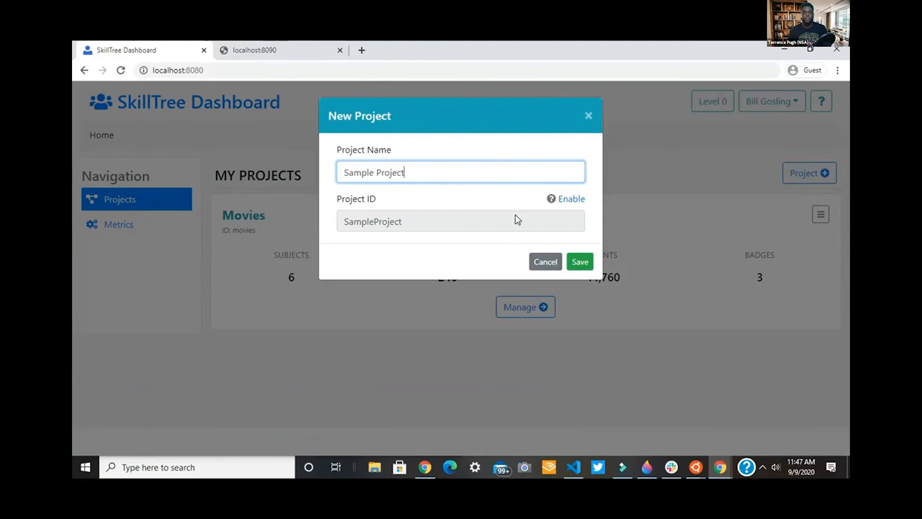
Save the new Sample Project and select it in the project list.
{"action": "left_click", "coordinate": [580, 262]}
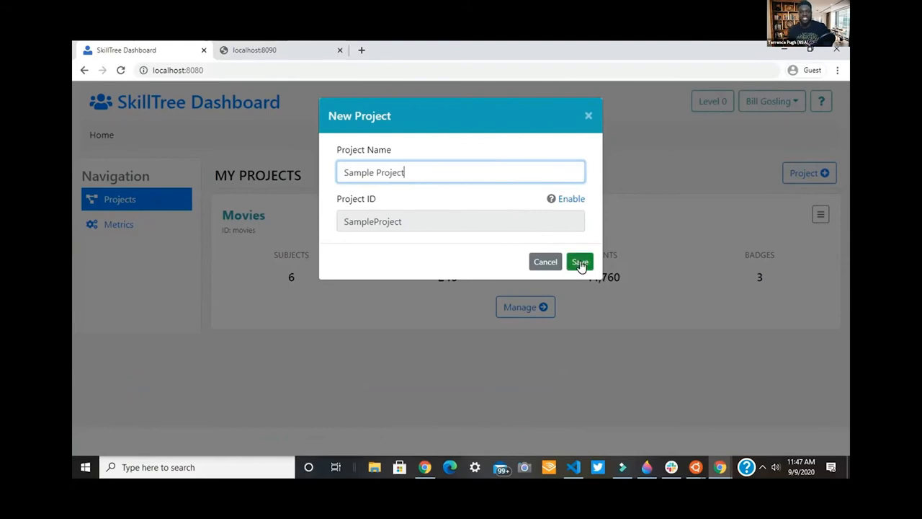
{"action": "left_click", "coordinate": [580, 262]}
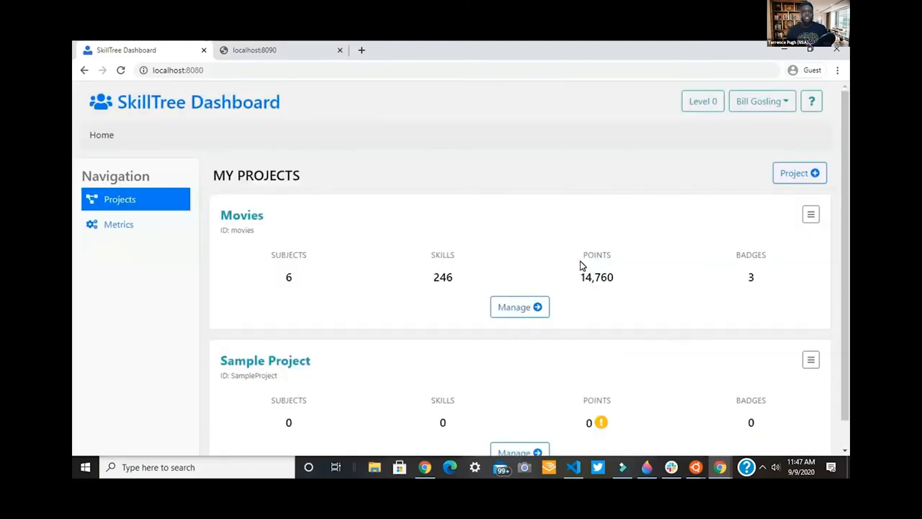
{"action": "scroll", "coordinate": [313, 215], "scroll_direction": "down", "scroll_amount": 1}
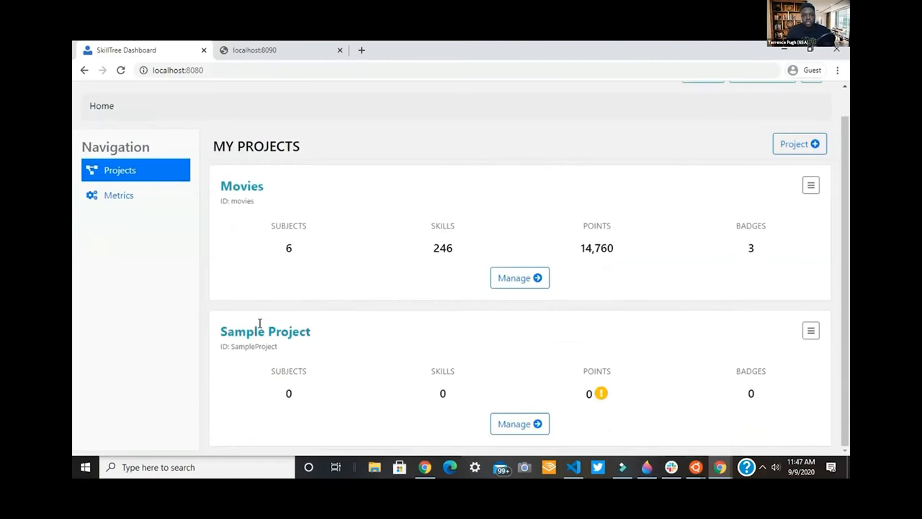
{"action": "left_click_drag", "start_coordinate": [311, 331], "coordinate": [215, 331]}
{"action": "left_click", "coordinate": [249, 311]}
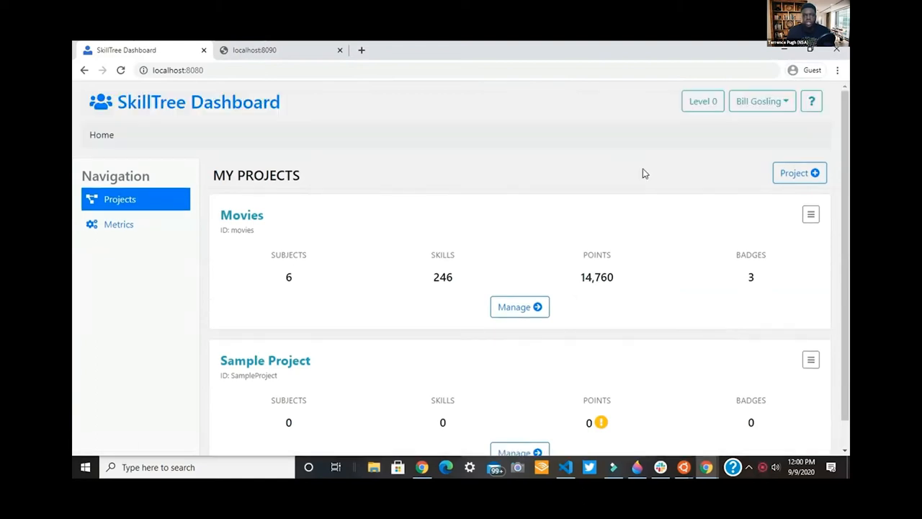
{"action": "left_click", "coordinate": [697, 103]}
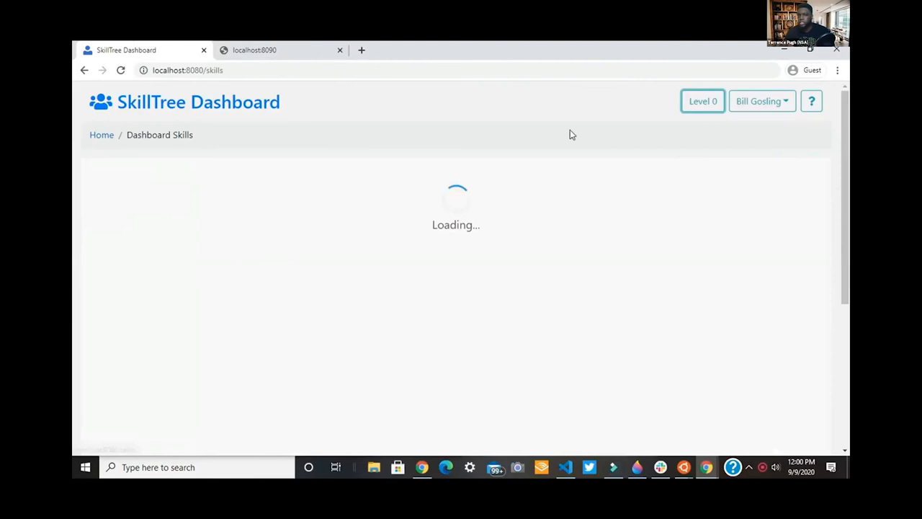
{"action": "scroll", "coordinate": [569, 129], "scroll_direction": "down", "scroll_amount": 2}
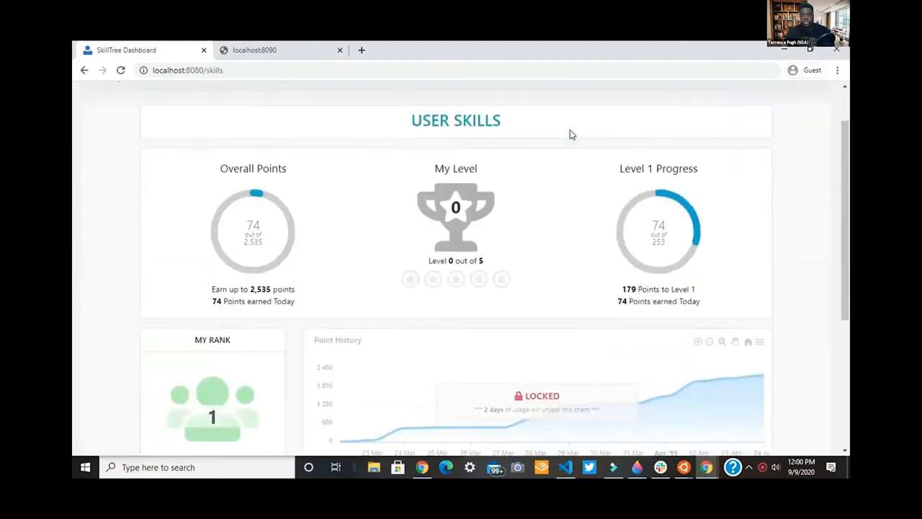
{"action": "scroll", "coordinate": [570, 130], "scroll_direction": "down", "scroll_amount": 3}
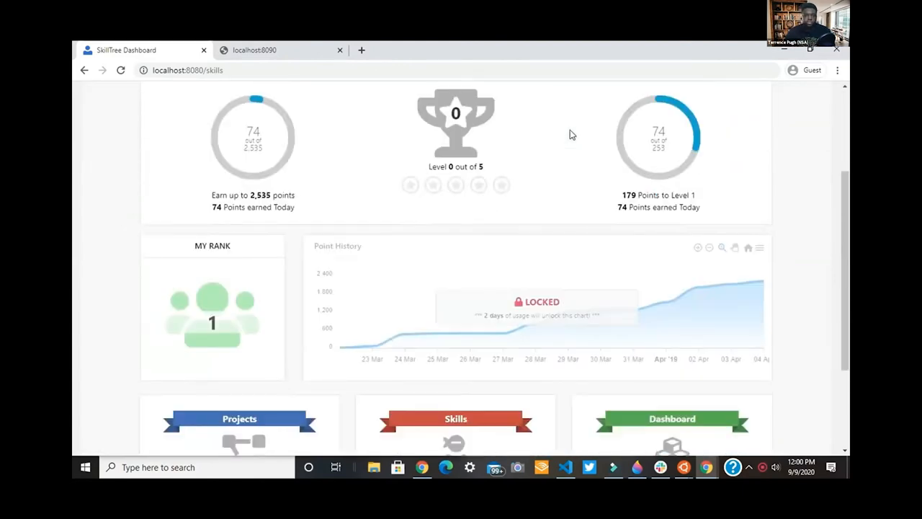
{"action": "scroll", "coordinate": [569, 134], "scroll_direction": "down", "scroll_amount": 1}
{"action": "scroll", "coordinate": [570, 134], "scroll_direction": "down", "scroll_amount": 1}
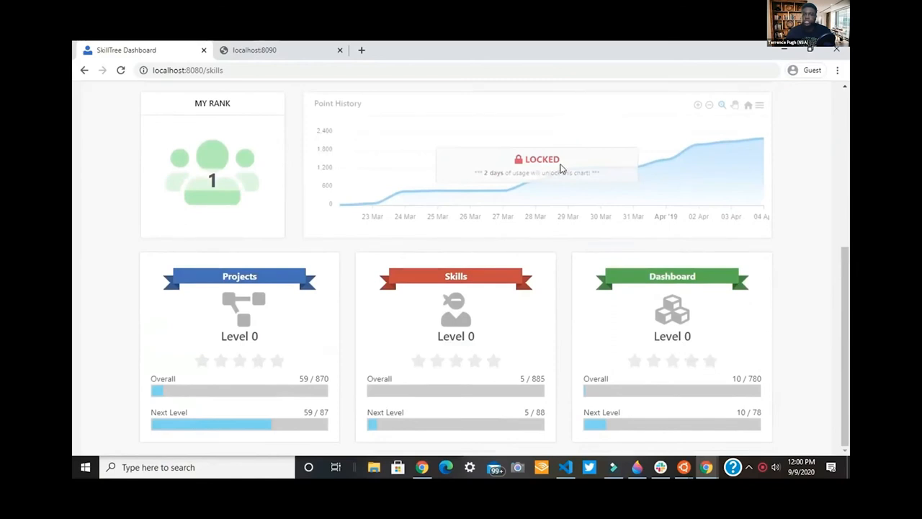
{"action": "scroll", "coordinate": [562, 169], "scroll_direction": "up", "scroll_amount": 2}
{"action": "scroll", "coordinate": [562, 168], "scroll_direction": "up", "scroll_amount": 3}
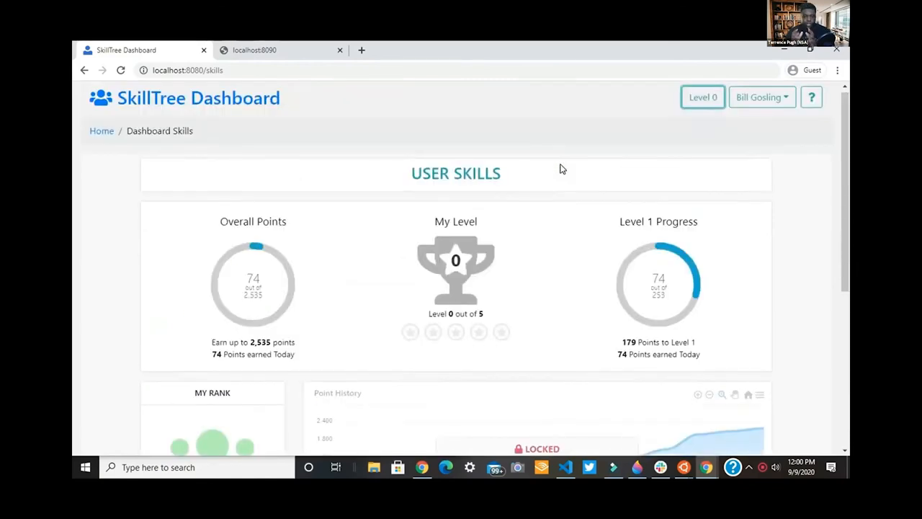
{"action": "left_click", "coordinate": [102, 134]}
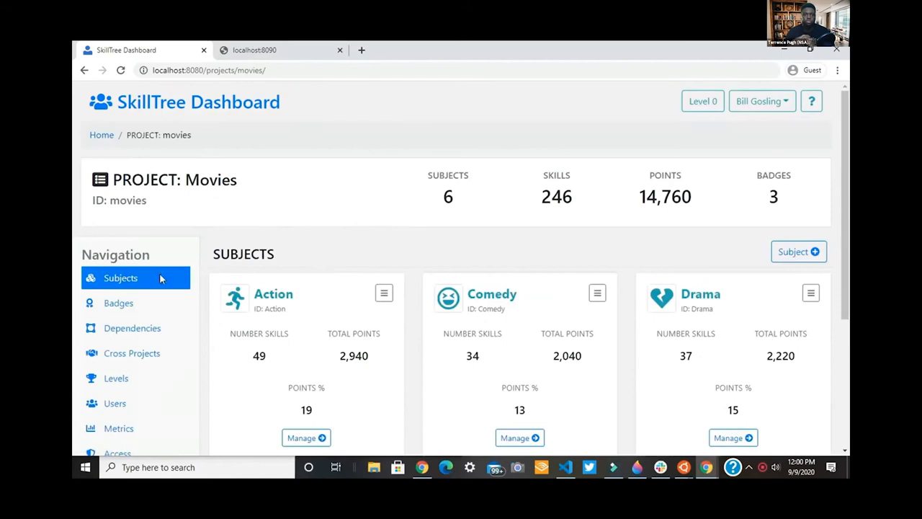
{"action": "scroll", "coordinate": [223, 270], "scroll_direction": "down", "scroll_amount": 2}
{"action": "scroll", "coordinate": [223, 271], "scroll_direction": "down", "scroll_amount": 1}
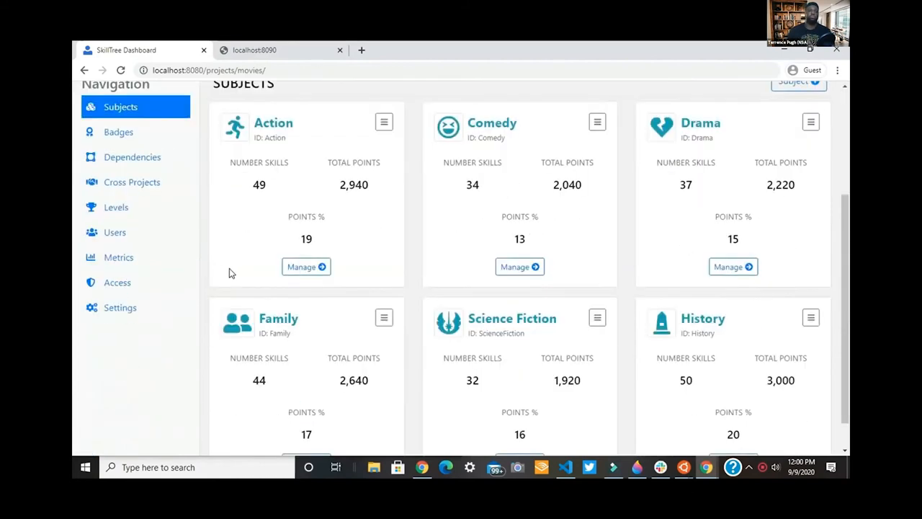
Manage the Action subject, expand the Edge of Tomorrow skill details, then go to its level definitions.
{"action": "left_click", "coordinate": [306, 266]}
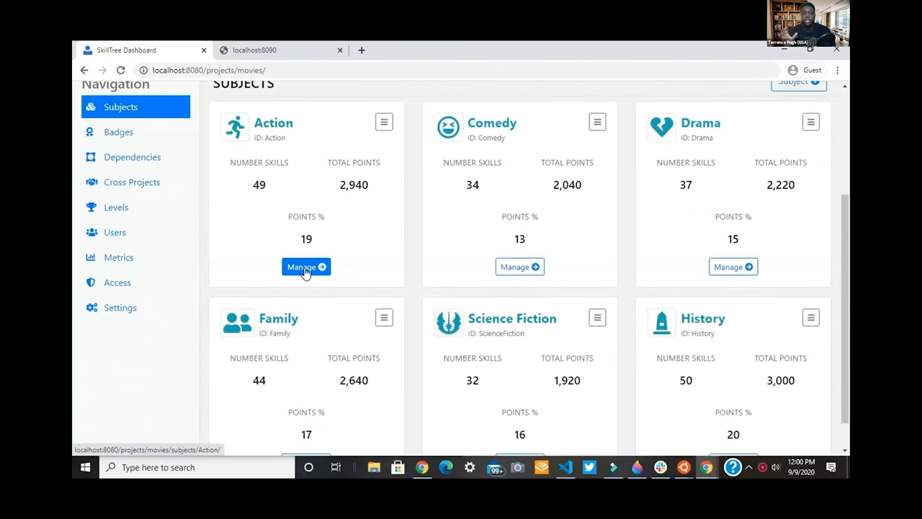
{"action": "left_click", "coordinate": [305, 267]}
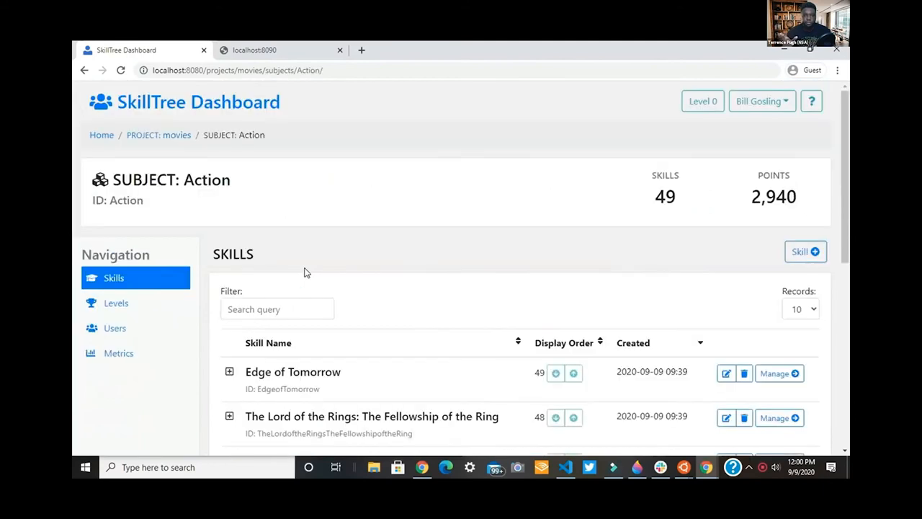
{"action": "scroll", "coordinate": [304, 272], "scroll_direction": "down", "scroll_amount": 1}
{"action": "scroll", "coordinate": [304, 272], "scroll_direction": "down", "scroll_amount": 2}
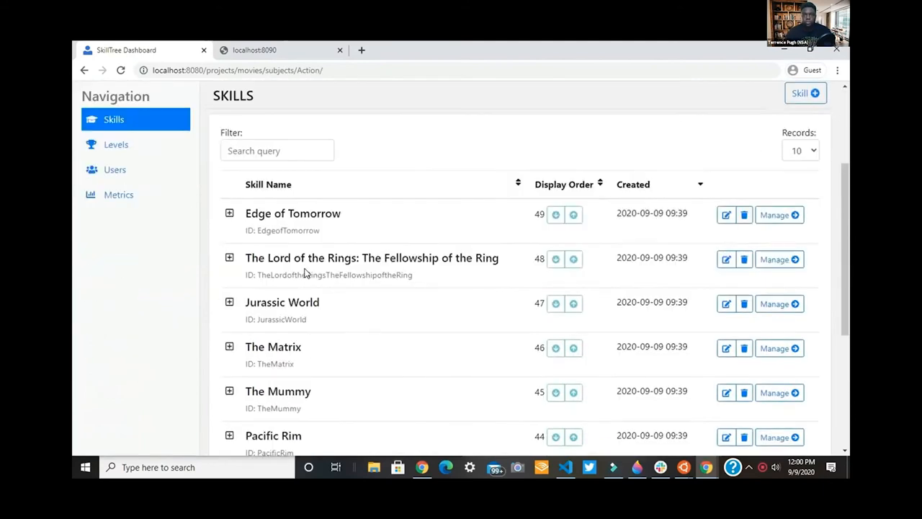
{"action": "scroll", "coordinate": [304, 272], "scroll_direction": "down", "scroll_amount": 1}
{"action": "left_click", "coordinate": [229, 144]}
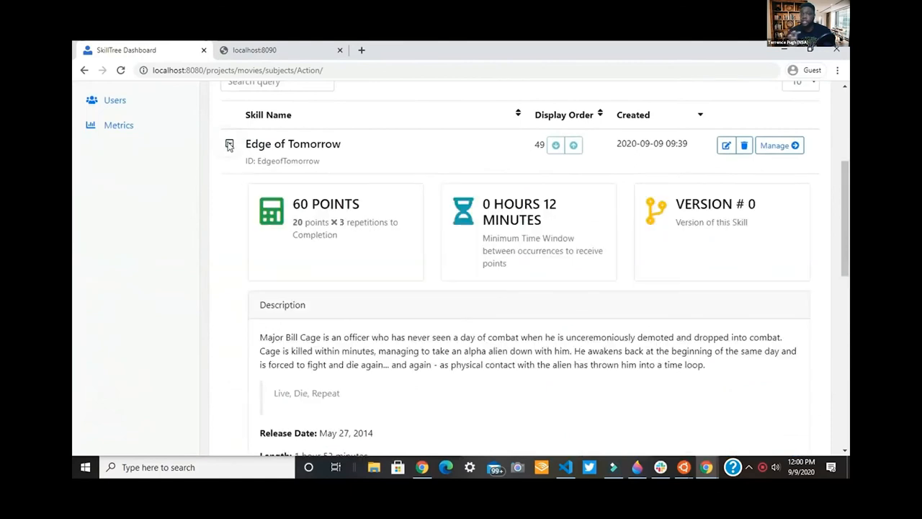
{"action": "scroll", "coordinate": [251, 188], "scroll_direction": "down", "scroll_amount": 1}
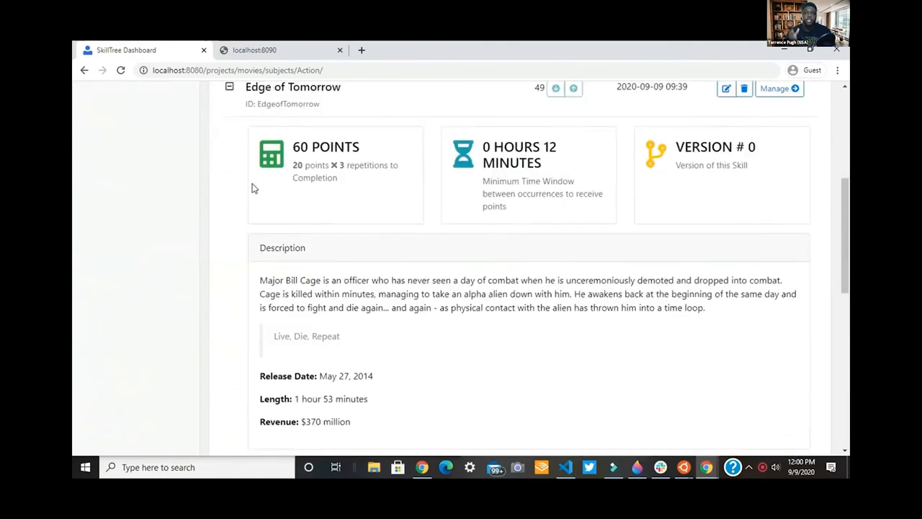
{"action": "scroll", "coordinate": [251, 188], "scroll_direction": "down", "scroll_amount": 1}
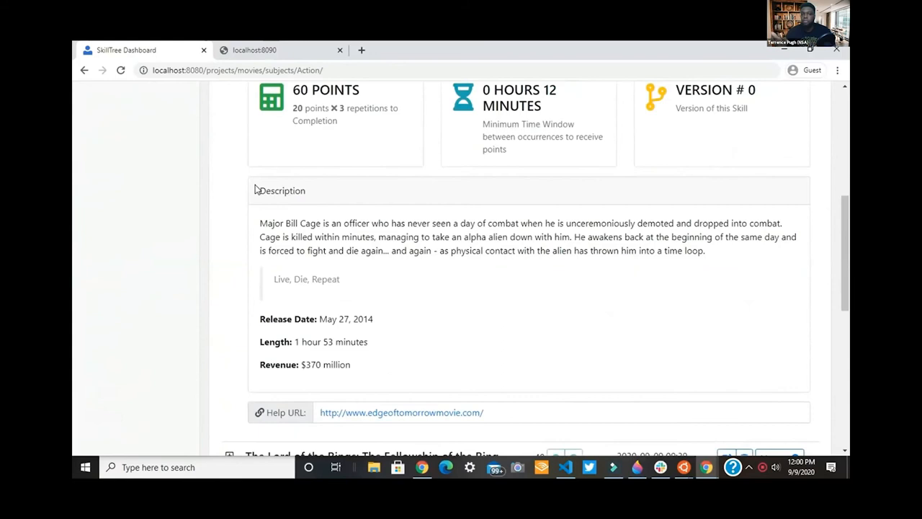
{"action": "scroll", "coordinate": [255, 188], "scroll_direction": "up", "scroll_amount": 3}
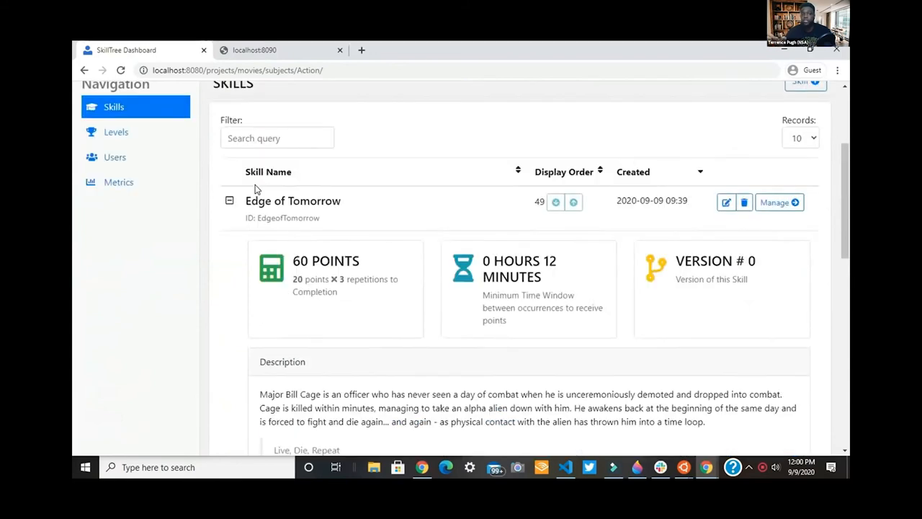
{"action": "scroll", "coordinate": [254, 189], "scroll_direction": "up", "scroll_amount": 2}
{"action": "left_click", "coordinate": [116, 246]}
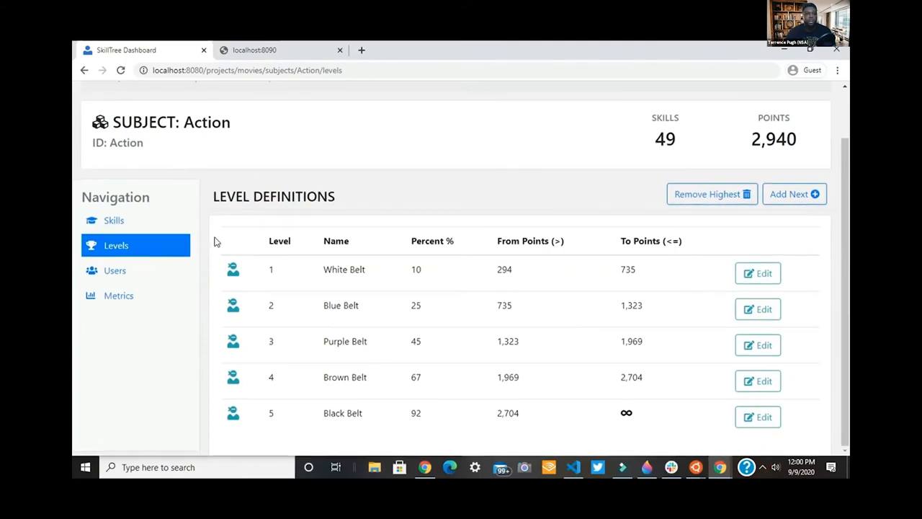
List the five users who earned Action skills, then move to the Action subject's metrics charts.
{"action": "left_click", "coordinate": [121, 272]}
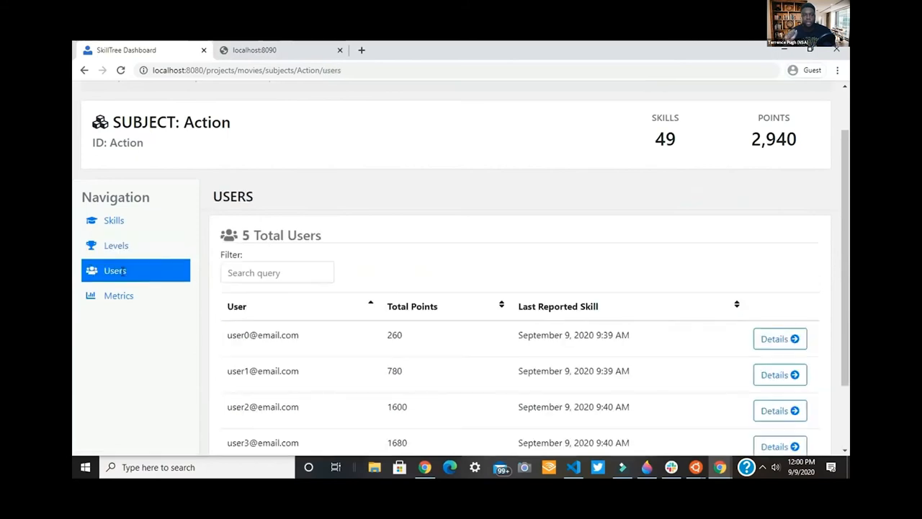
{"action": "scroll", "coordinate": [211, 270], "scroll_direction": "down", "scroll_amount": 2}
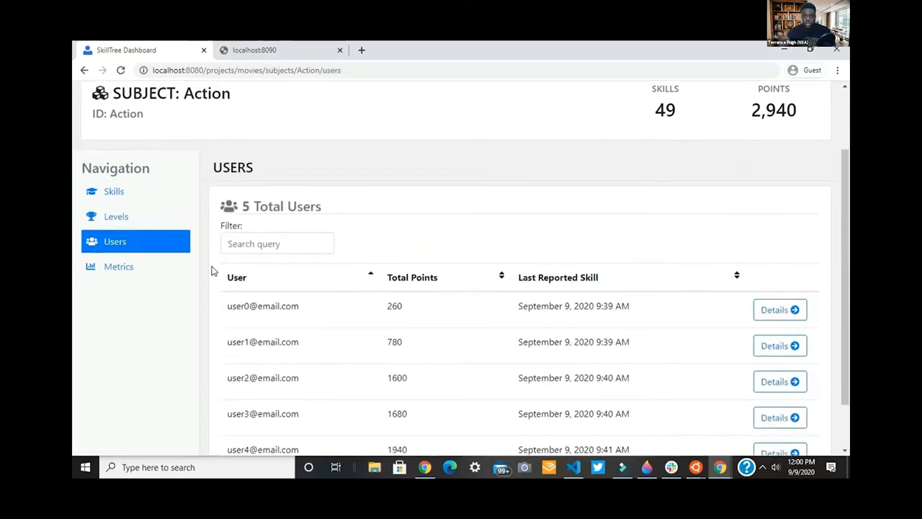
{"action": "scroll", "coordinate": [211, 270], "scroll_direction": "down", "scroll_amount": 2}
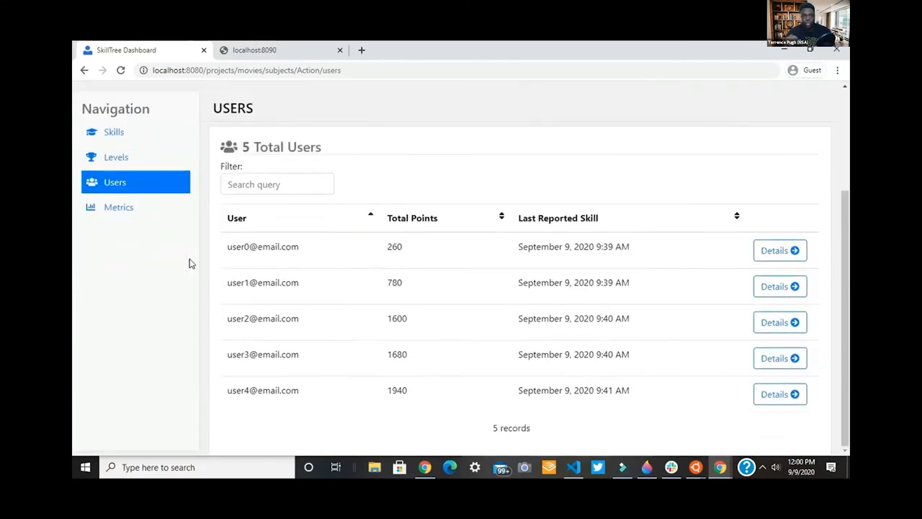
{"action": "left_click", "coordinate": [119, 208]}
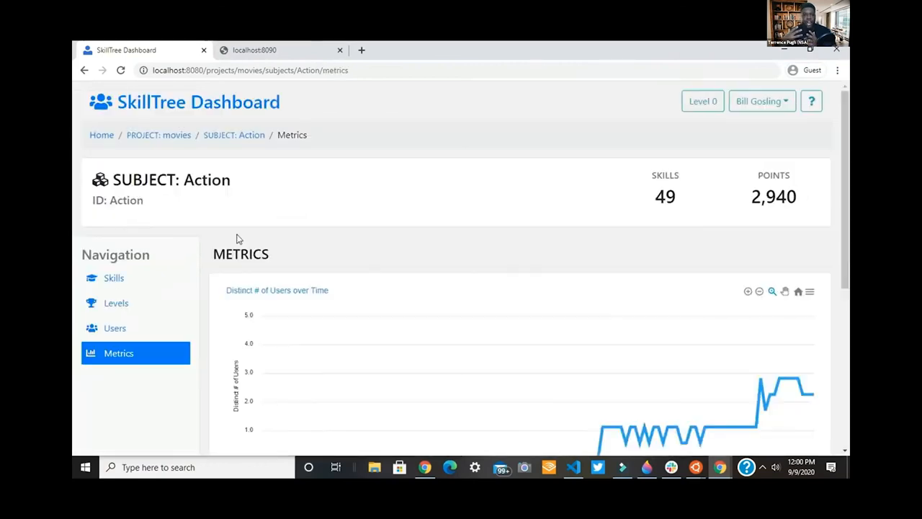
{"action": "scroll", "coordinate": [238, 238], "scroll_direction": "down", "scroll_amount": 1}
{"action": "scroll", "coordinate": [247, 239], "scroll_direction": "down", "scroll_amount": 1}
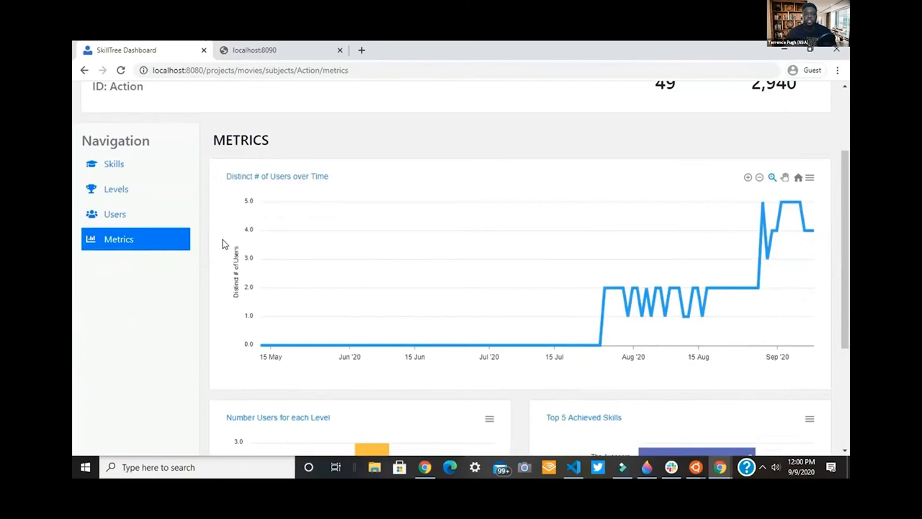
{"action": "scroll", "coordinate": [223, 244], "scroll_direction": "down", "scroll_amount": 1}
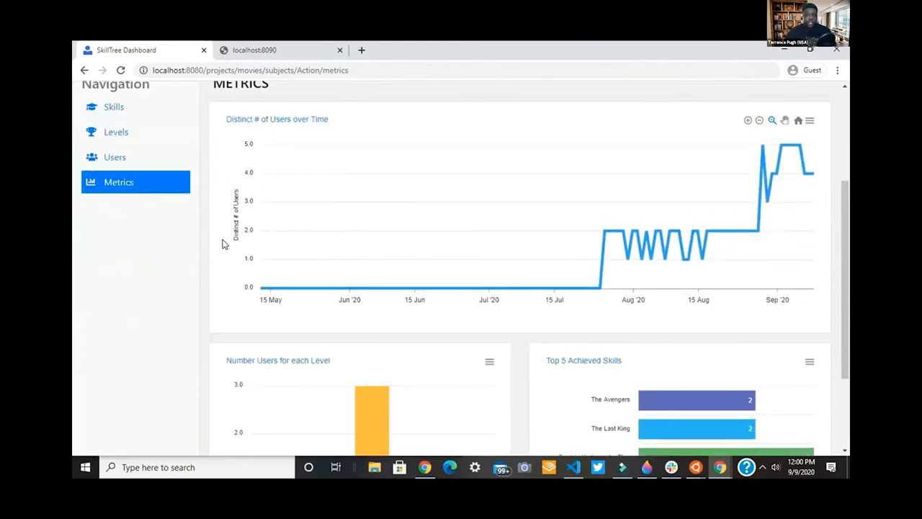
{"action": "scroll", "coordinate": [223, 244], "scroll_direction": "down", "scroll_amount": 2}
{"action": "scroll", "coordinate": [223, 244], "scroll_direction": "down", "scroll_amount": 1}
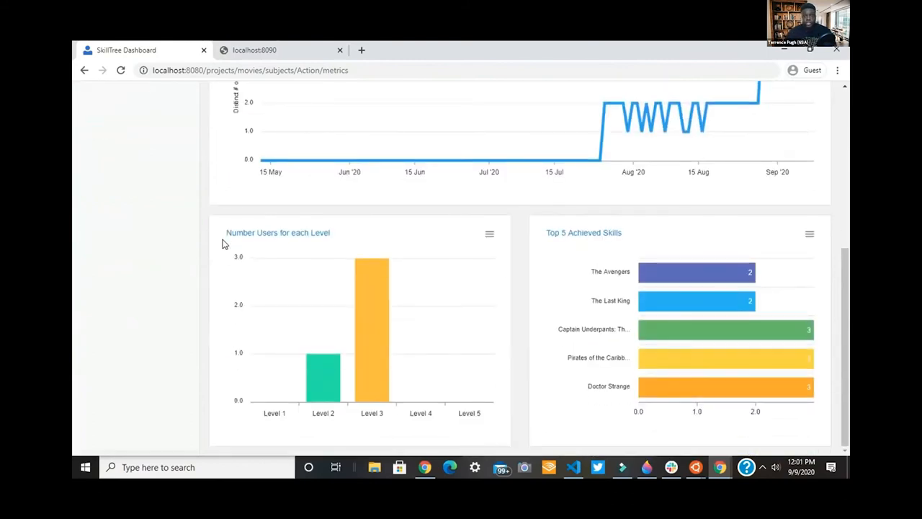
Show the download options on the users-per-level chart via its hamburger menu.
{"action": "left_click", "coordinate": [489, 233]}
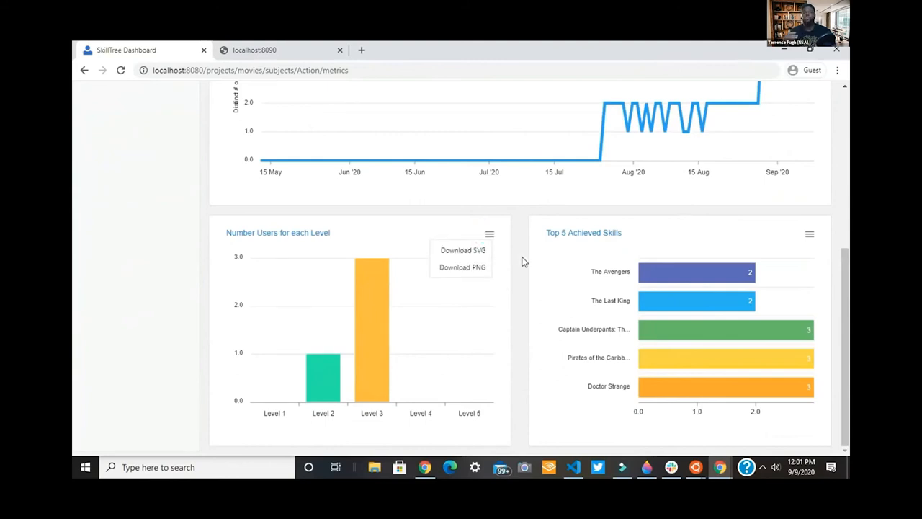
{"action": "scroll", "coordinate": [523, 261], "scroll_direction": "up", "scroll_amount": 3}
{"action": "scroll", "coordinate": [524, 262], "scroll_direction": "up", "scroll_amount": 3}
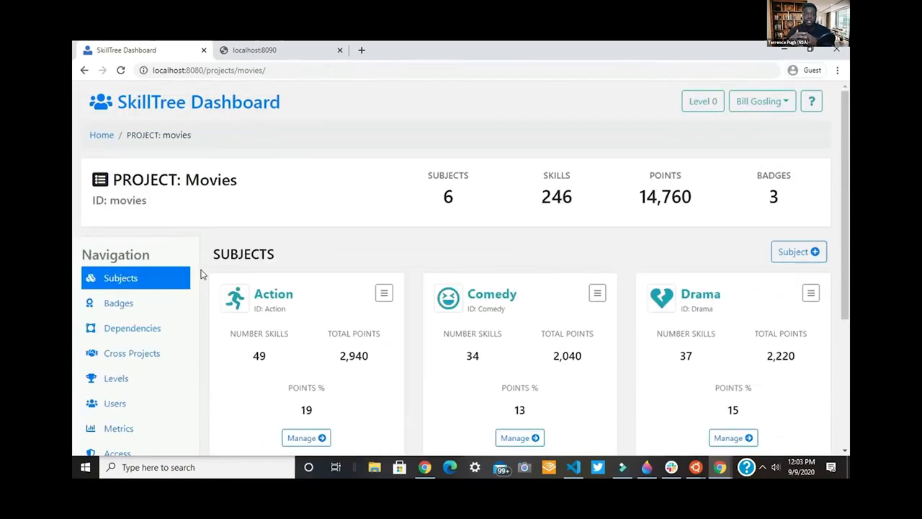
Create a Movies project badge named 'new badge' with description 'badge description' and save it.
{"action": "left_click", "coordinate": [137, 304]}
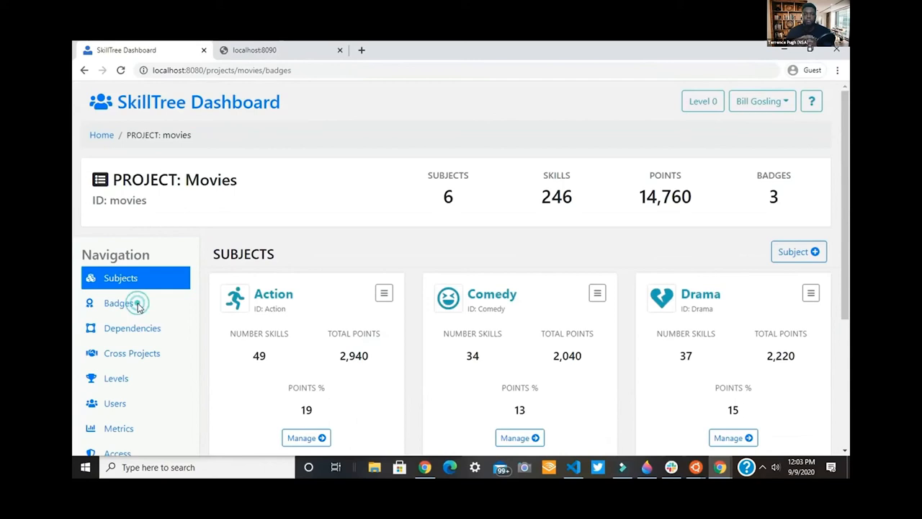
{"action": "scroll", "coordinate": [333, 256], "scroll_direction": "down", "scroll_amount": 1}
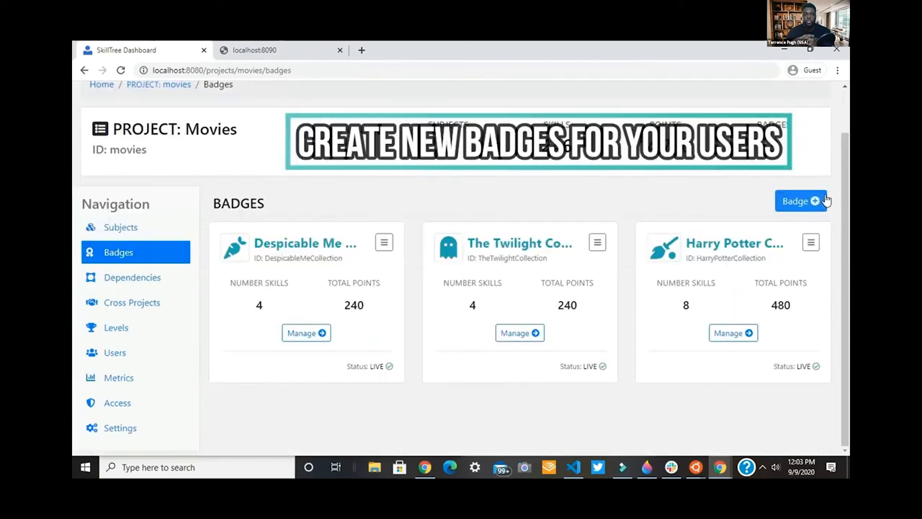
{"action": "left_click", "coordinate": [801, 201]}
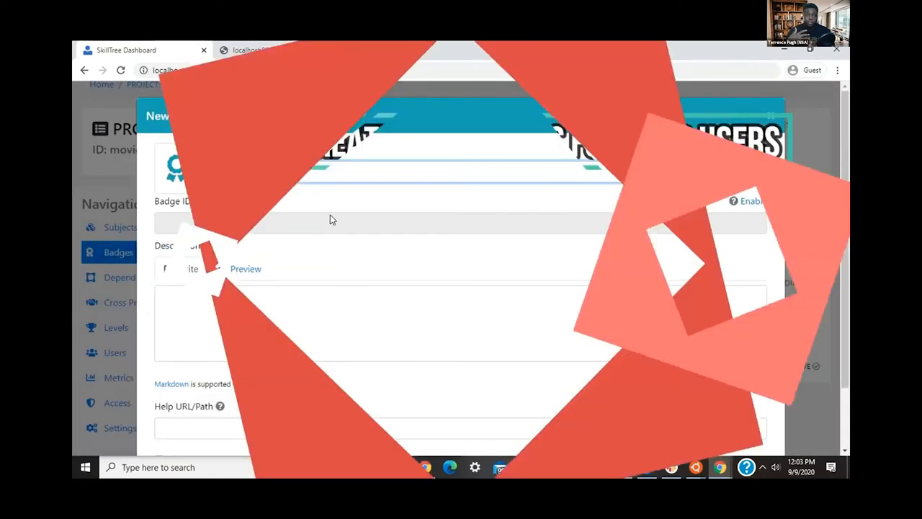
{"action": "type", "text": "new "}
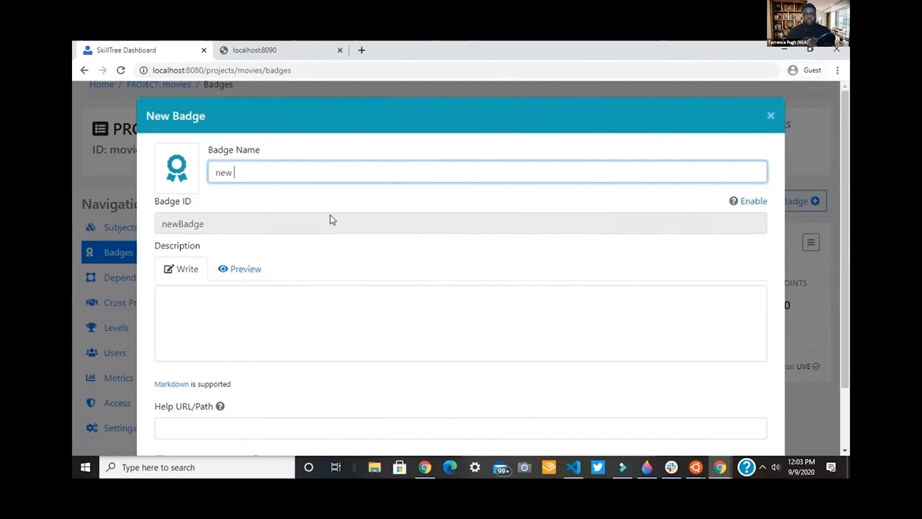
{"action": "type", "text": "badge"}
{"action": "scroll", "coordinate": [312, 272], "scroll_direction": "down", "scroll_amount": 1}
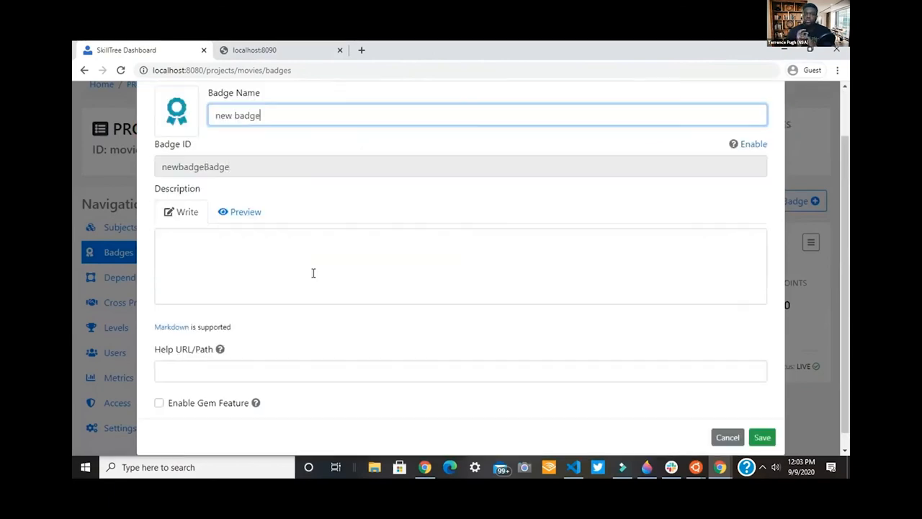
{"action": "left_click", "coordinate": [313, 272]}
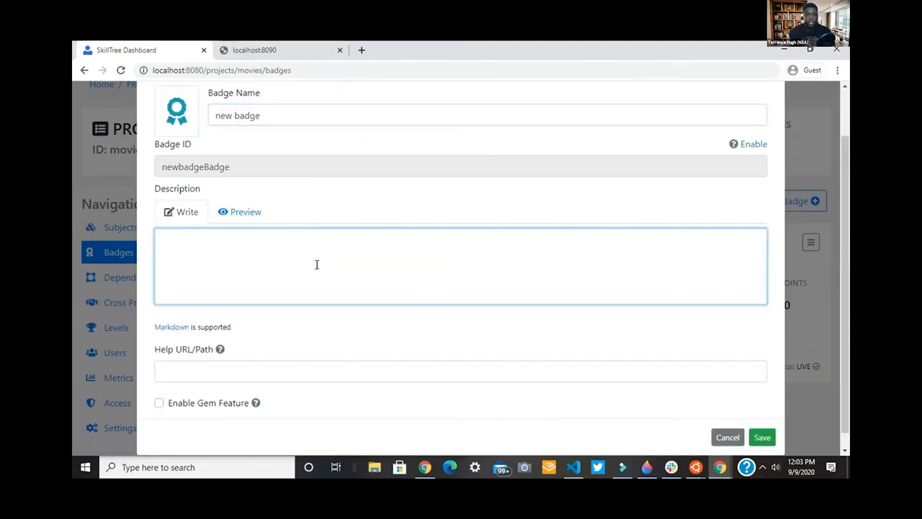
{"action": "type", "text": "badge "}
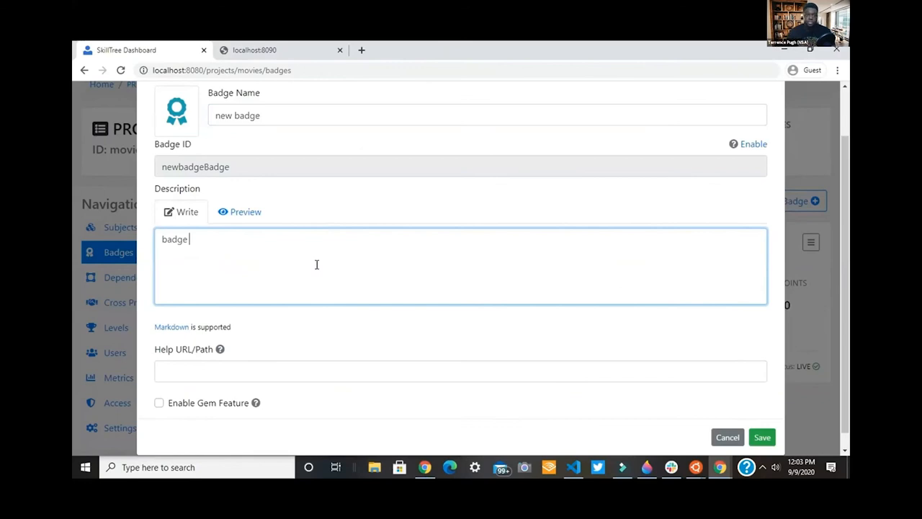
{"action": "type", "text": "description"}
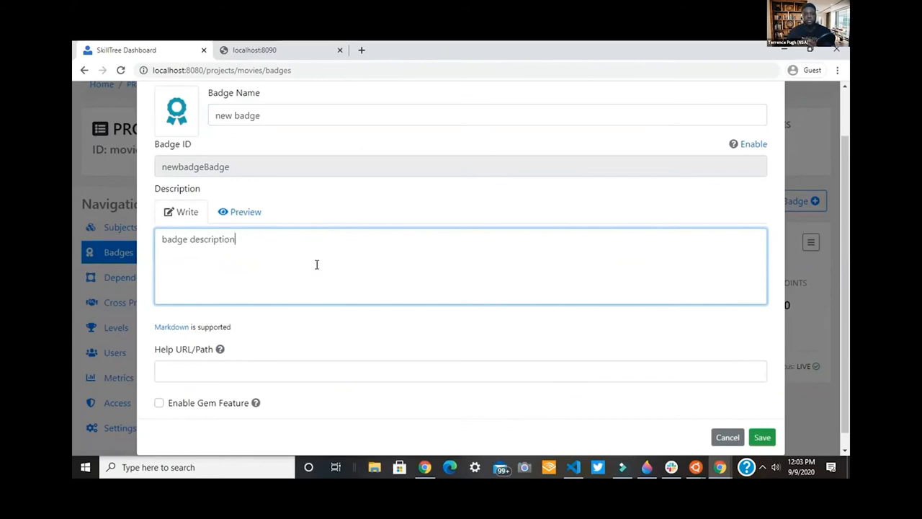
{"action": "scroll", "coordinate": [504, 324], "scroll_direction": "down", "scroll_amount": 1}
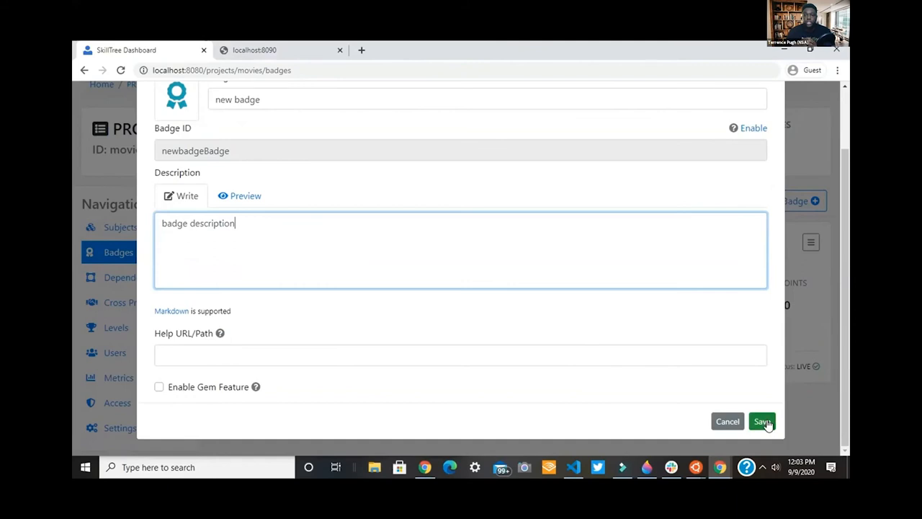
{"action": "left_click", "coordinate": [762, 421]}
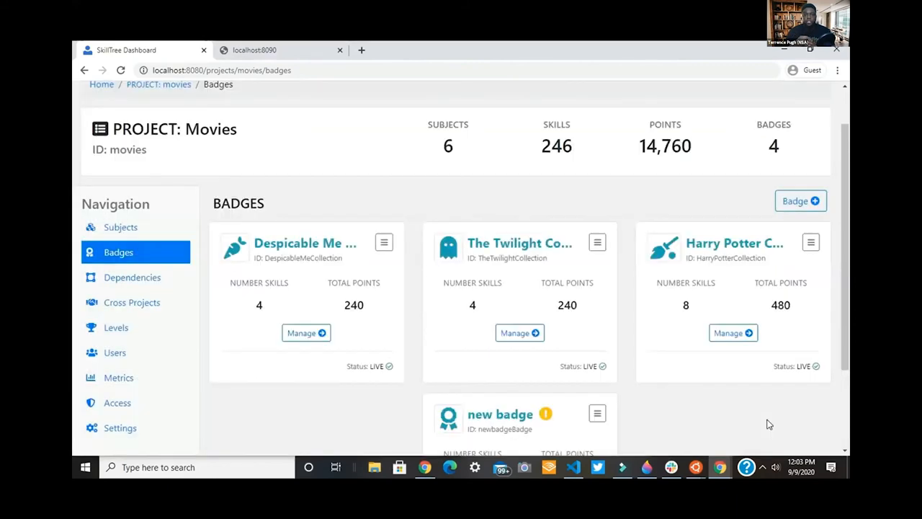
{"action": "scroll", "coordinate": [494, 329], "scroll_direction": "down", "scroll_amount": 1}
{"action": "scroll", "coordinate": [493, 329], "scroll_direction": "down", "scroll_amount": 1}
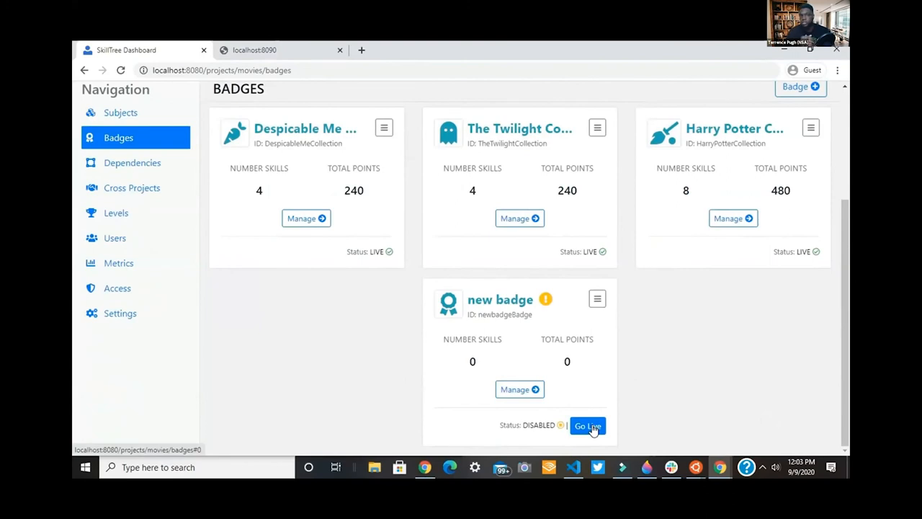
Try Go Live on the new badge card, then move to the project's Dependencies page.
{"action": "left_click", "coordinate": [593, 428]}
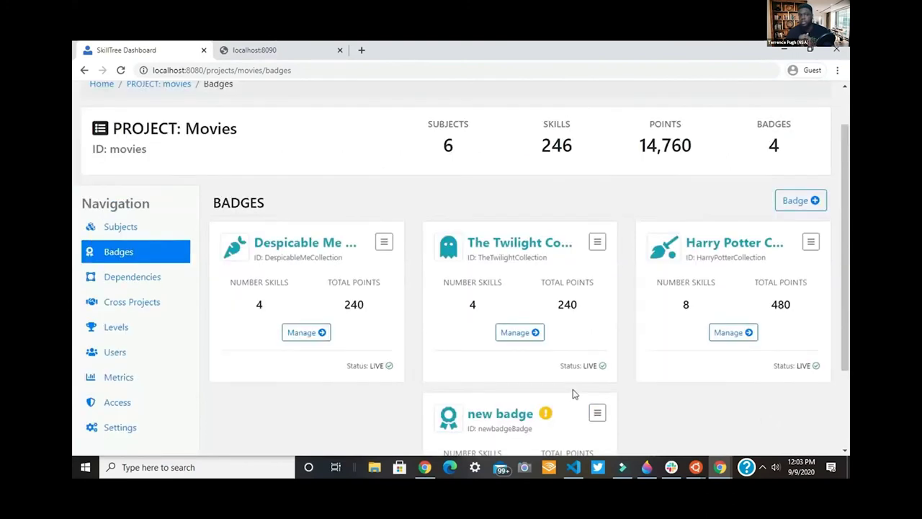
{"action": "left_click", "coordinate": [132, 276]}
{"action": "scroll", "coordinate": [434, 289], "scroll_direction": "down", "scroll_amount": 2}
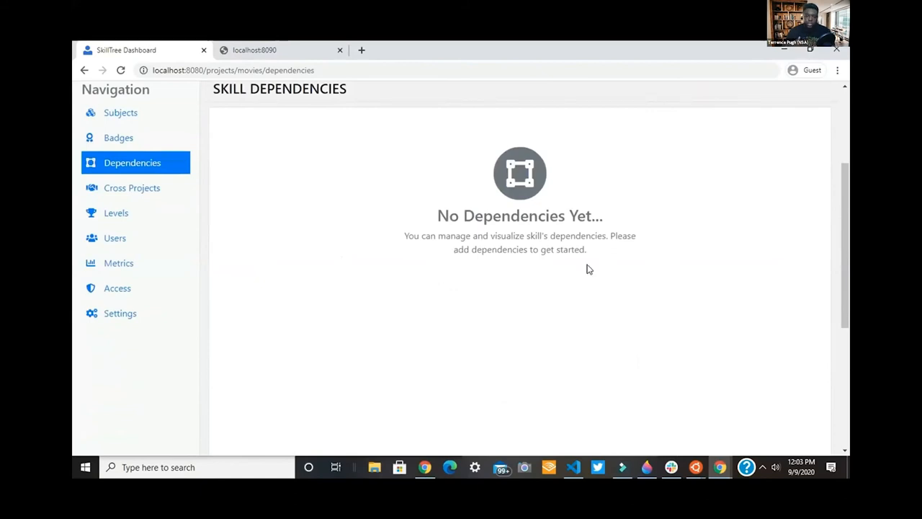
Explore Cross Projects sharing: browse the shareable skills list and the projects to share with.
{"action": "left_click", "coordinate": [140, 190]}
{"action": "left_click", "coordinate": [291, 159]}
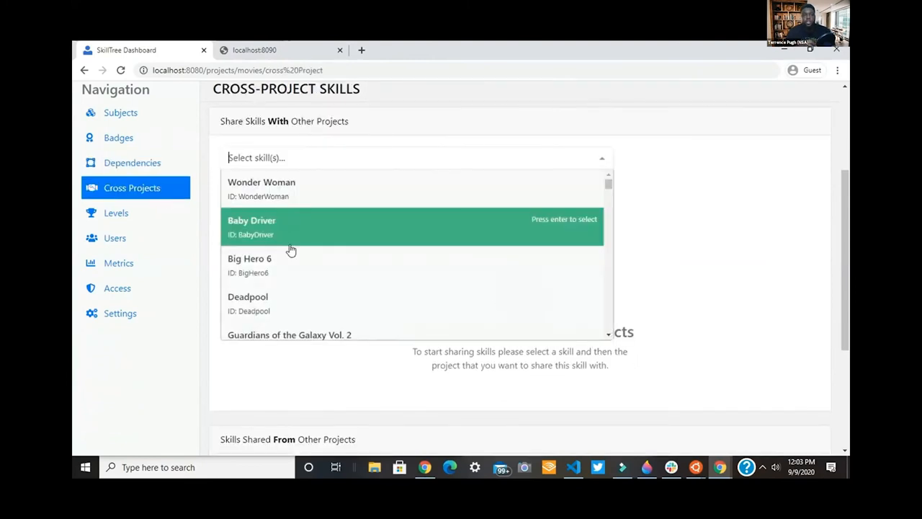
{"action": "scroll", "coordinate": [291, 249], "scroll_direction": "down", "scroll_amount": 1}
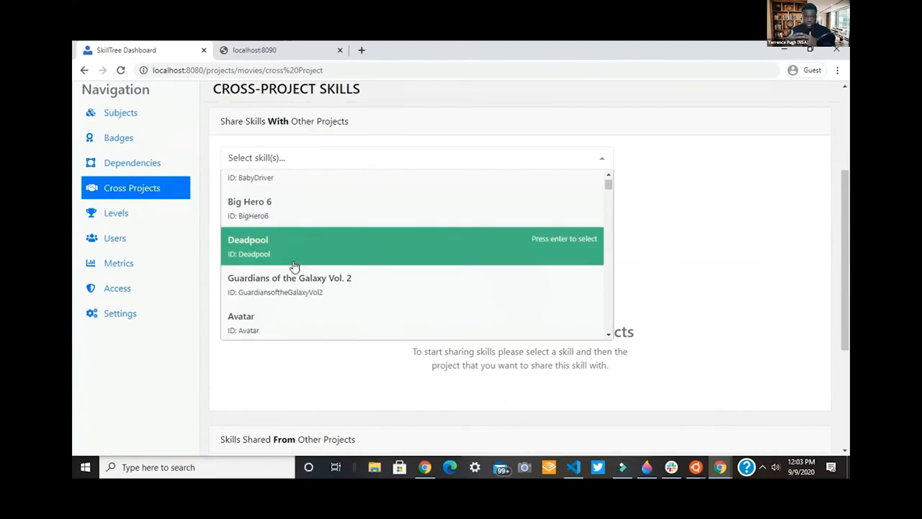
{"action": "left_click", "coordinate": [306, 362]}
{"action": "left_click", "coordinate": [317, 203]}
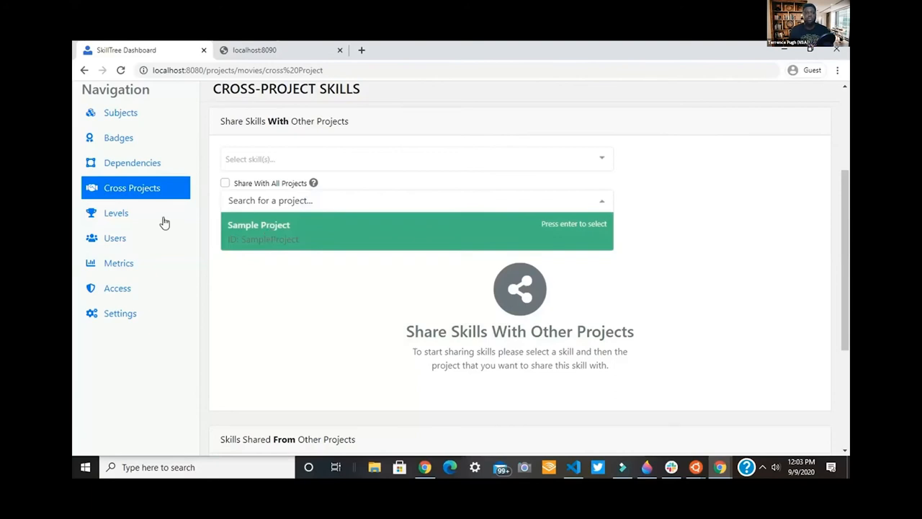
{"action": "scroll", "coordinate": [319, 286], "scroll_direction": "down", "scroll_amount": 1}
{"action": "scroll", "coordinate": [319, 287], "scroll_direction": "down", "scroll_amount": 2}
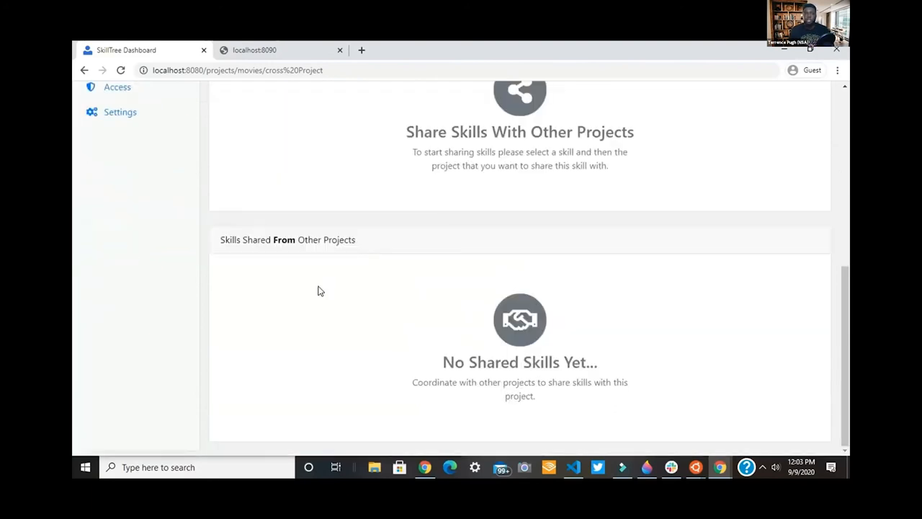
{"action": "scroll", "coordinate": [320, 291], "scroll_direction": "up", "scroll_amount": 2}
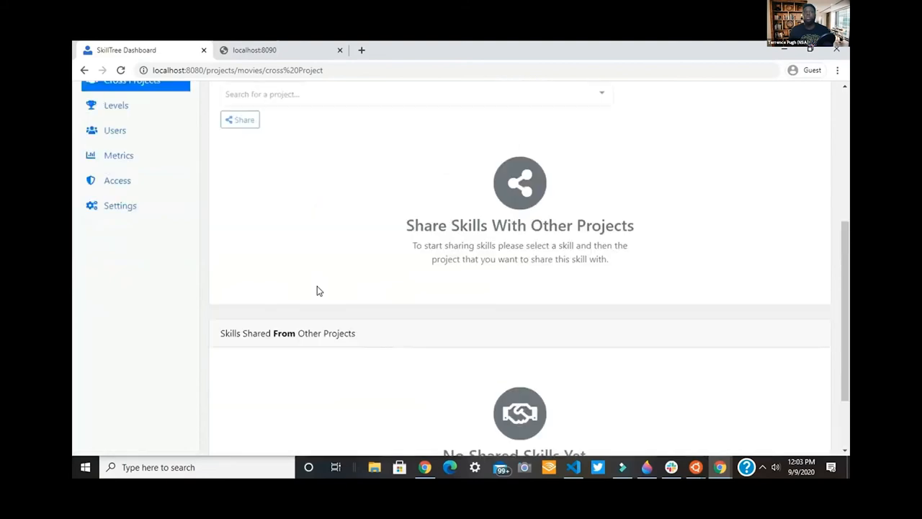
{"action": "scroll", "coordinate": [319, 290], "scroll_direction": "up", "scroll_amount": 2}
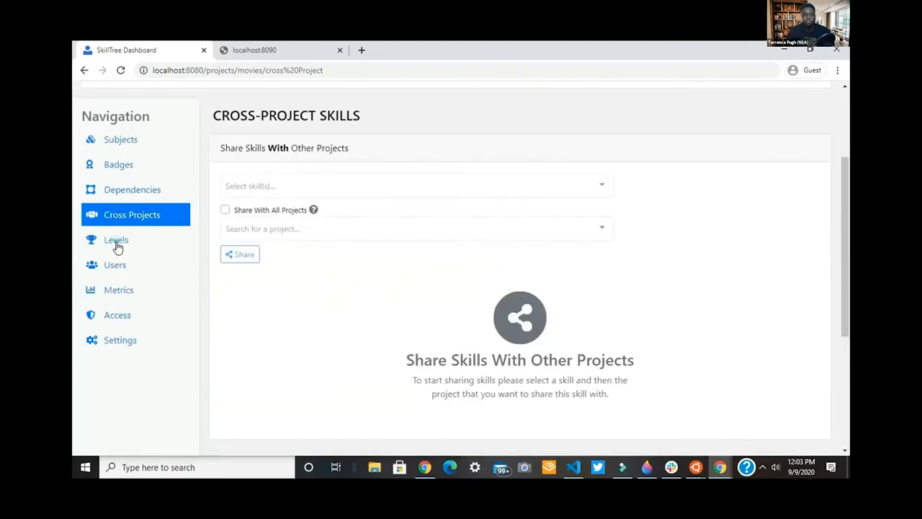
Review project Levels, Users and Access, pick the demo user as admin candidate, ending on Settings.
{"action": "left_click", "coordinate": [116, 240]}
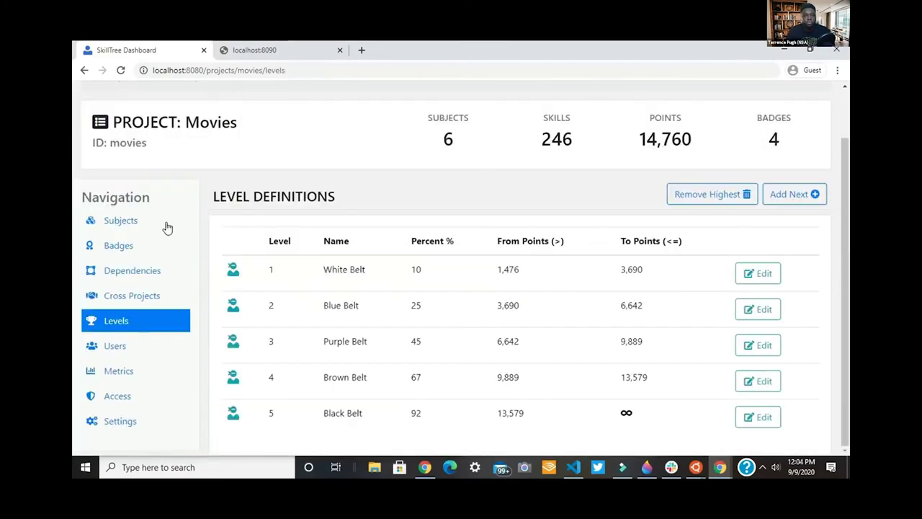
{"action": "left_click", "coordinate": [135, 349]}
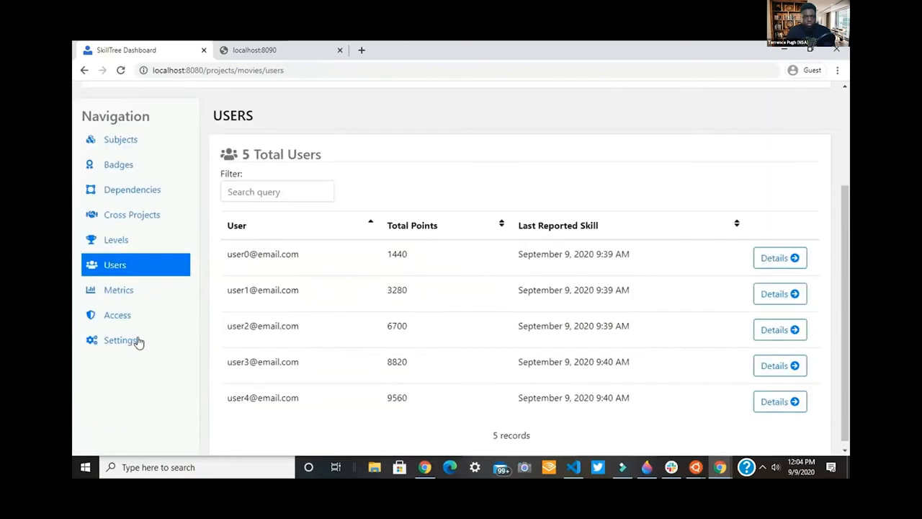
{"action": "left_click", "coordinate": [135, 314]}
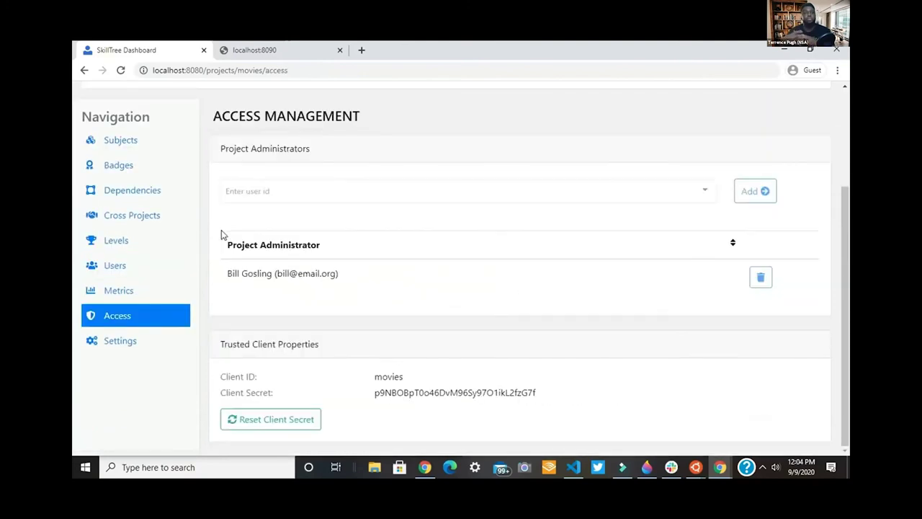
{"action": "left_click", "coordinate": [279, 193]}
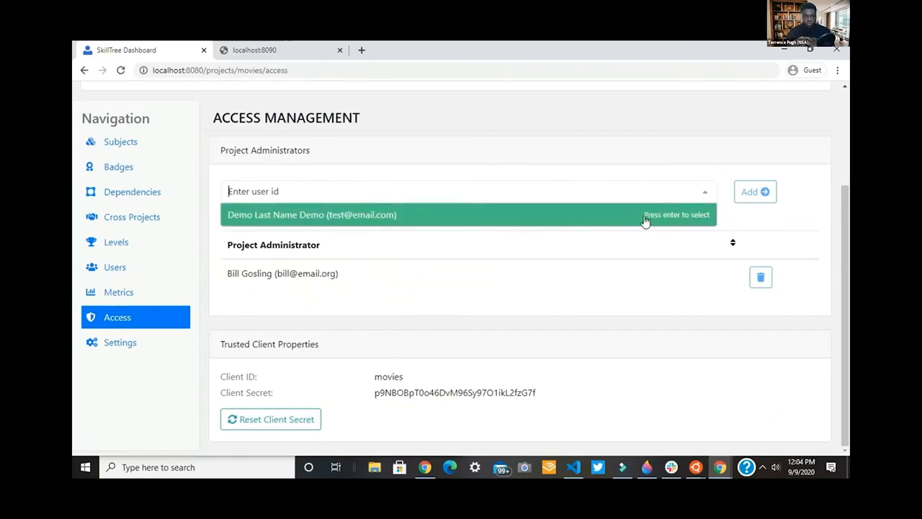
{"action": "left_click", "coordinate": [646, 216]}
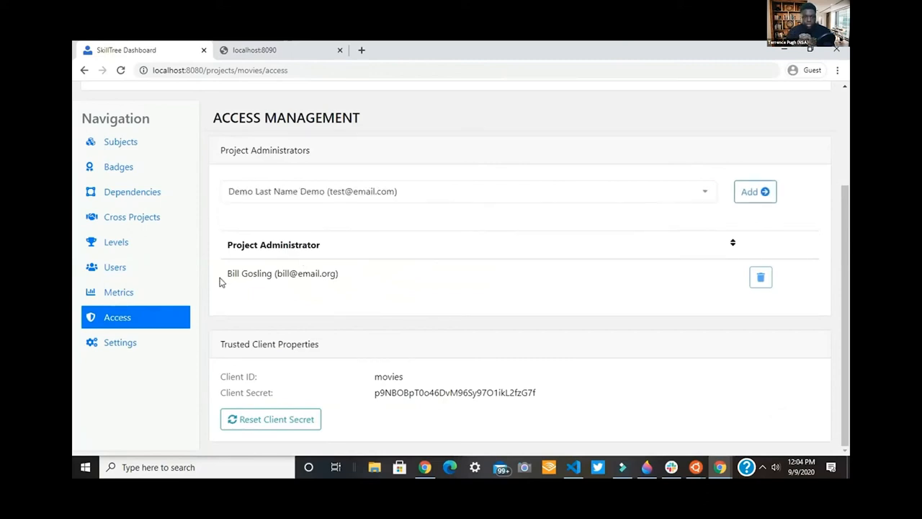
{"action": "left_click", "coordinate": [120, 342]}
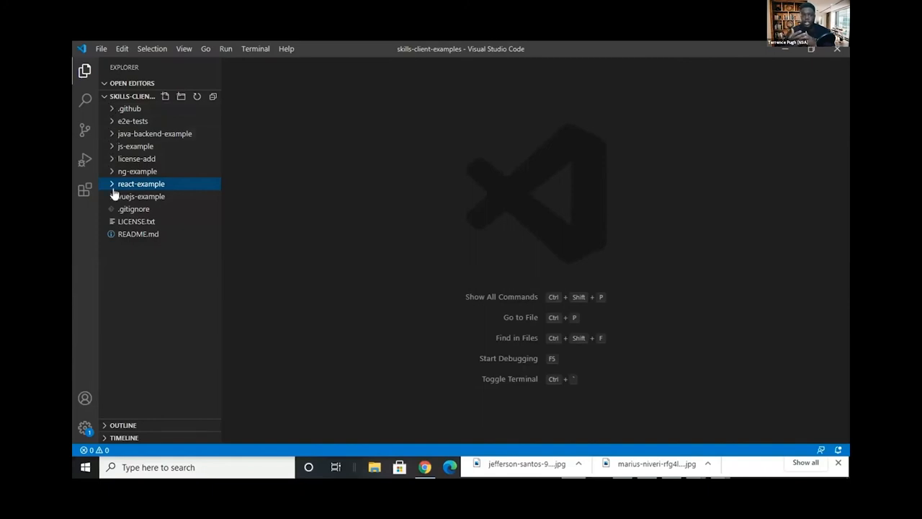
Highlight the SkillsConfiguration.configure block in vuejs-example main.js and expand the components folder.
{"action": "left_click", "coordinate": [111, 198]}
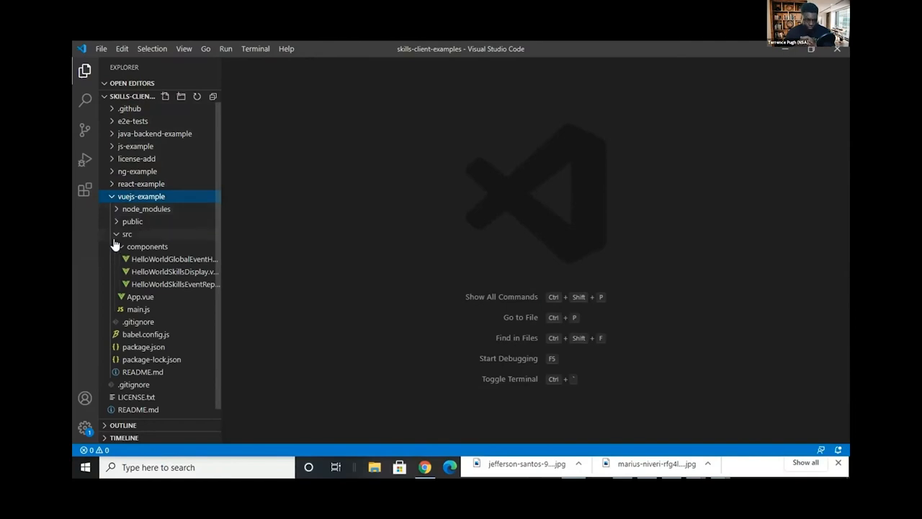
{"action": "left_click", "coordinate": [136, 310]}
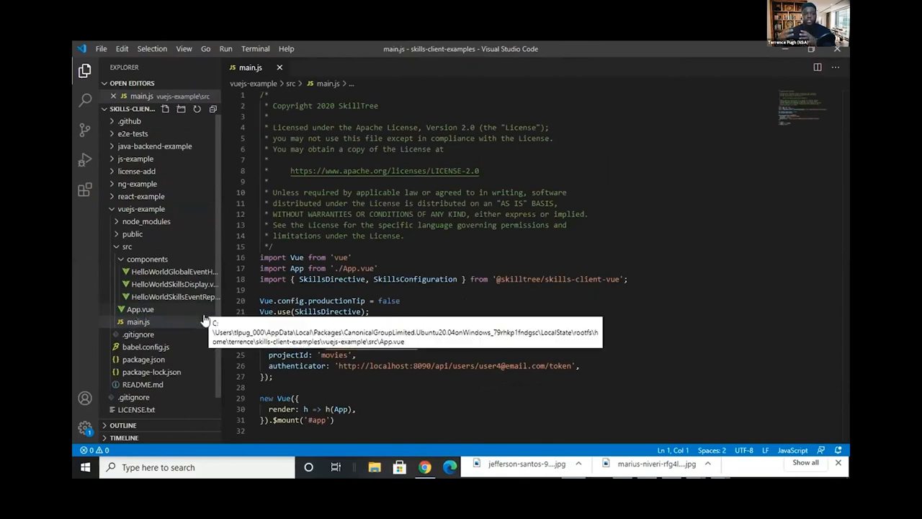
{"action": "left_click_drag", "start_coordinate": [289, 380], "coordinate": [244, 323]}
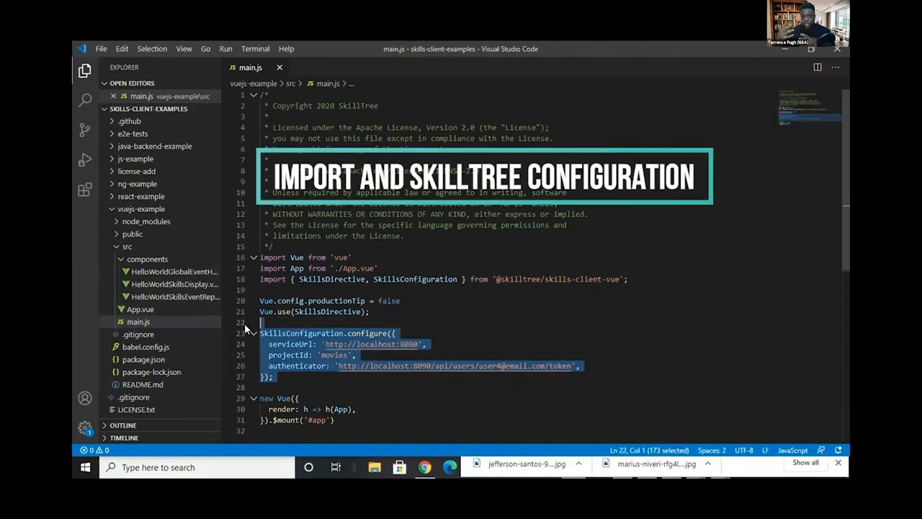
{"action": "left_click_drag", "start_coordinate": [244, 323], "coordinate": [248, 332]}
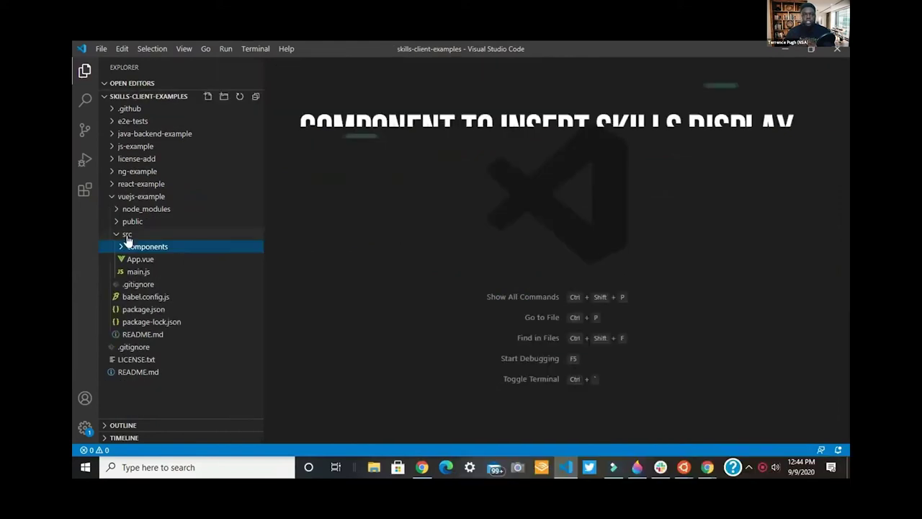
{"action": "left_click", "coordinate": [128, 245]}
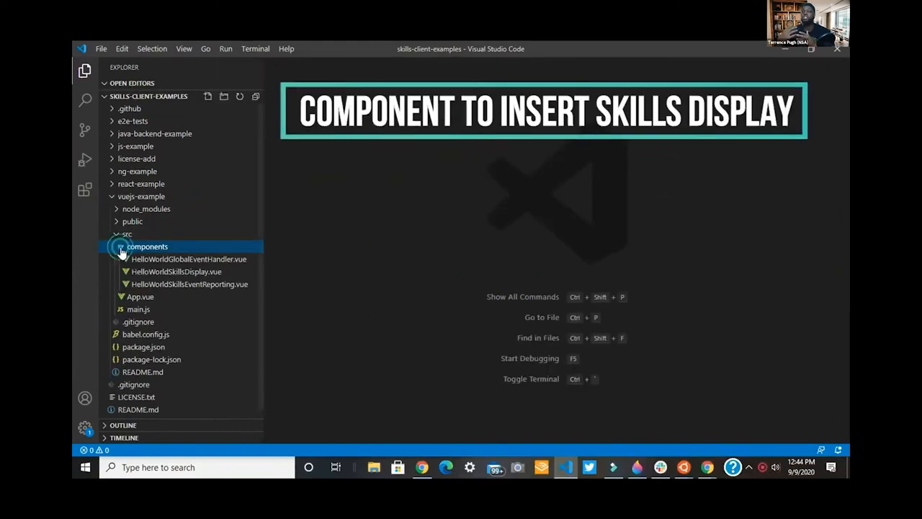
Examine HelloWorldSkillsDisplay.vue, highlighting the JS Util button markup and the report method name.
{"action": "left_click", "coordinate": [131, 272]}
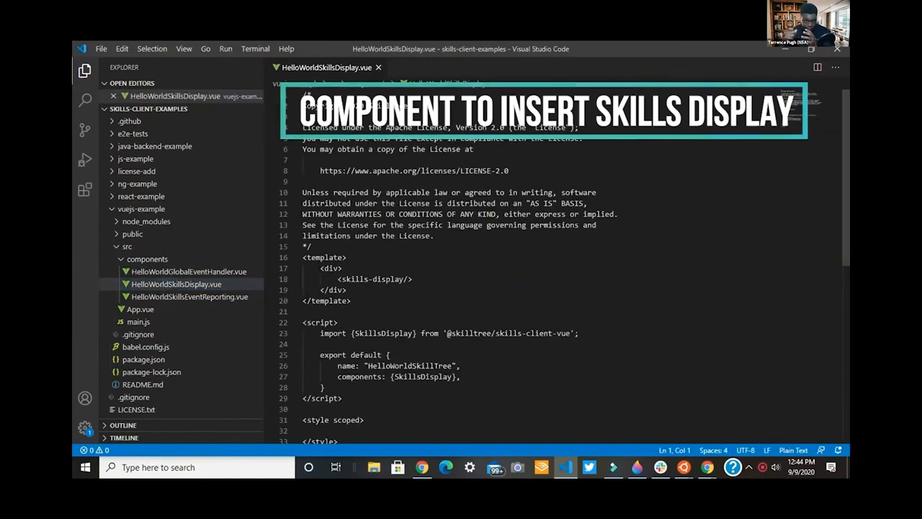
{"action": "scroll", "coordinate": [504, 252], "scroll_direction": "down", "scroll_amount": 1}
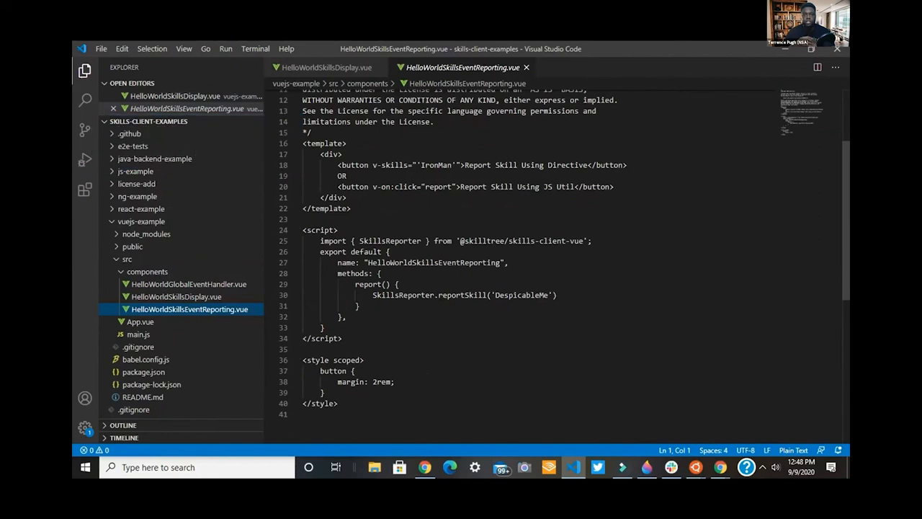
{"action": "mouse_move", "coordinate": [337, 186]}
{"action": "left_mouse_down"}
{"action": "mouse_move", "coordinate": [347, 198]}
{"action": "mouse_move", "coordinate": [615, 186]}
{"action": "left_mouse_up"}
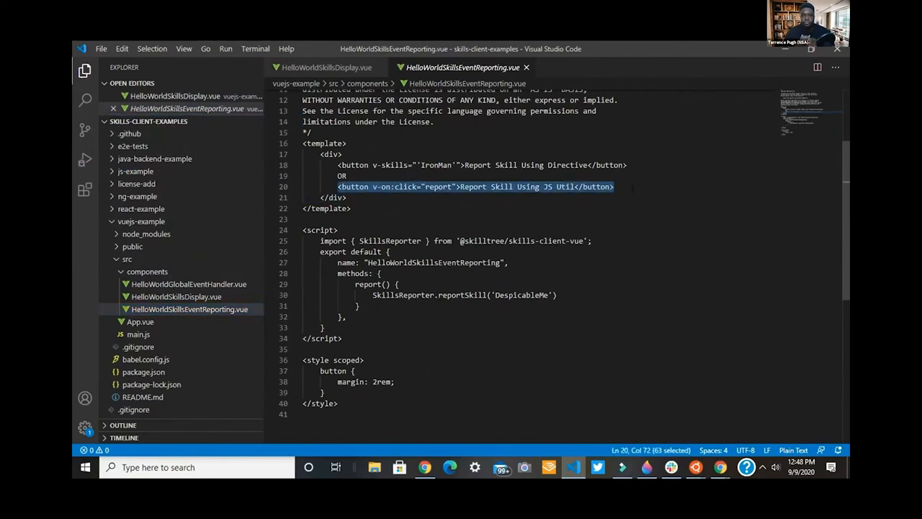
{"action": "left_click", "coordinate": [498, 273]}
{"action": "left_click_drag", "start_coordinate": [374, 284], "coordinate": [333, 283]}
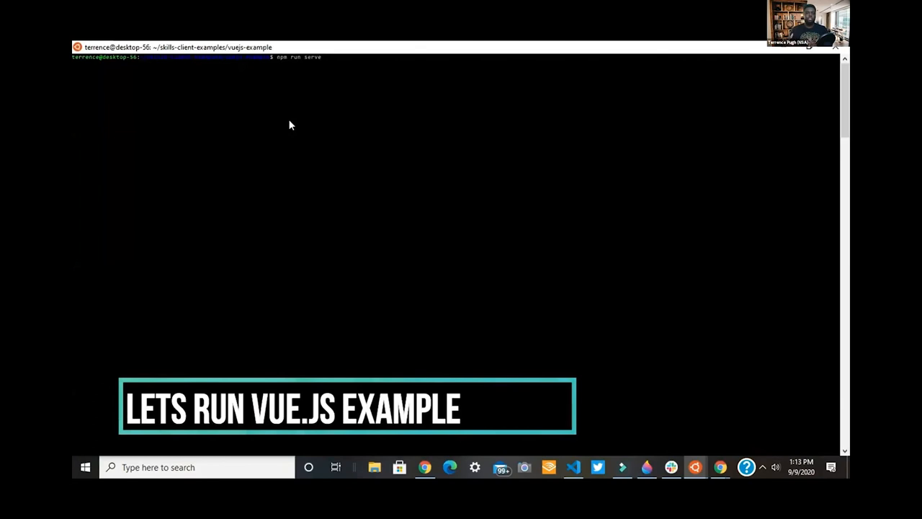
Run npm run serve in vuejs-example so localhost:8081 shows the Current User's Skills Display.
{"action": "key", "text": "Return"}
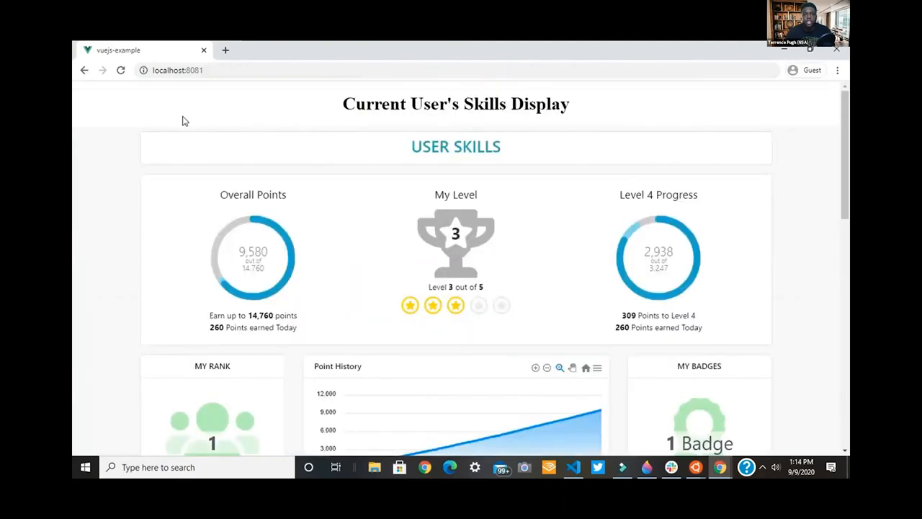
{"action": "scroll", "coordinate": [182, 120], "scroll_direction": "down", "scroll_amount": 3}
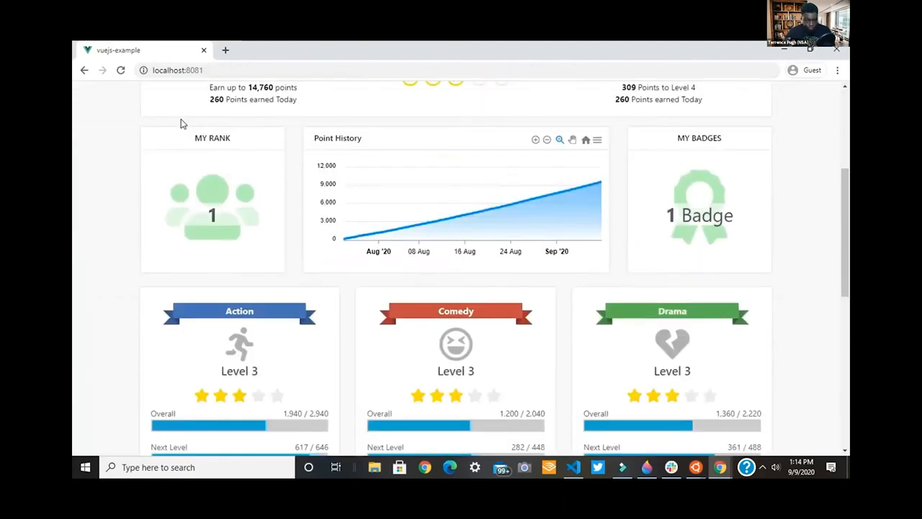
{"action": "scroll", "coordinate": [182, 122], "scroll_direction": "down", "scroll_amount": 3}
{"action": "scroll", "coordinate": [402, 301], "scroll_direction": "down", "scroll_amount": 1}
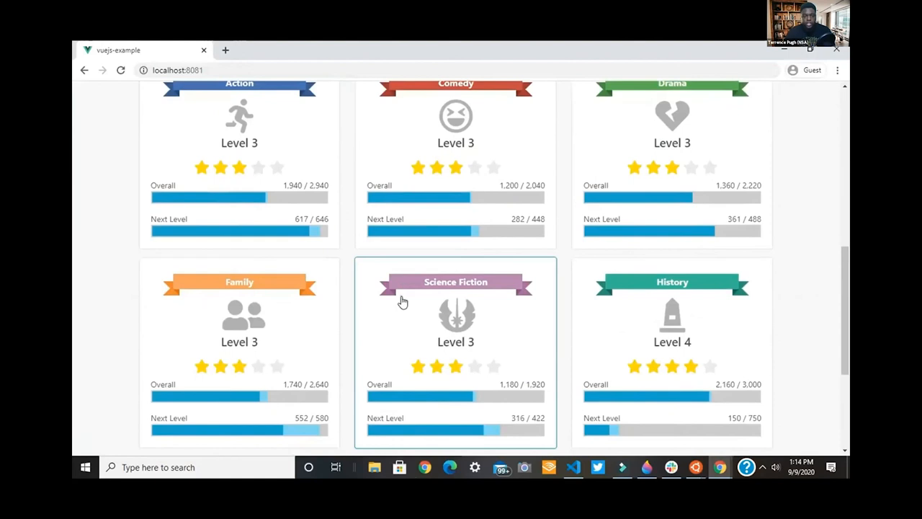
Open the Science Fiction subject card and then the Iron Man skill overview.
{"action": "left_click", "coordinate": [403, 301]}
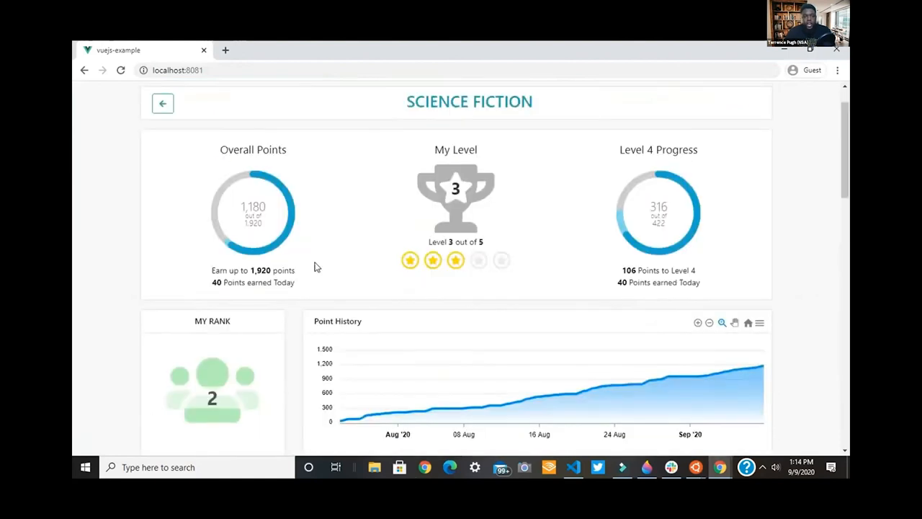
{"action": "scroll", "coordinate": [316, 266], "scroll_direction": "down", "scroll_amount": 4}
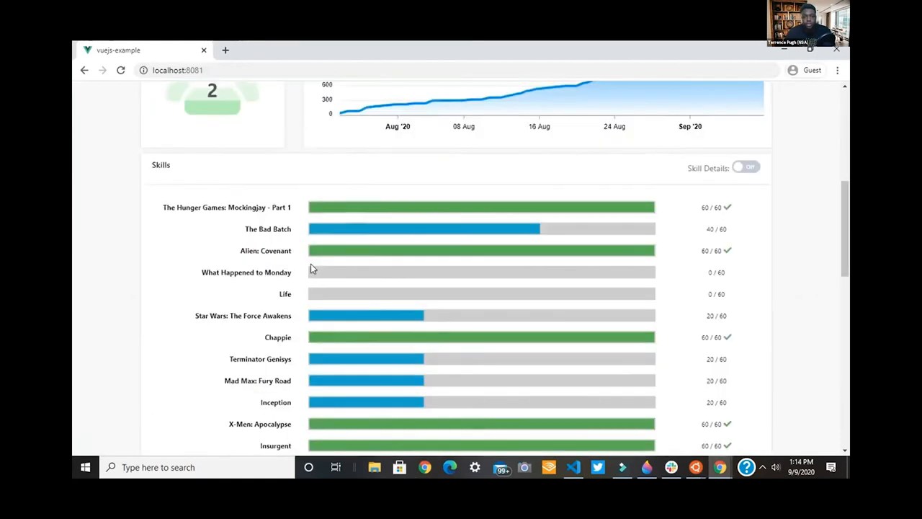
{"action": "scroll", "coordinate": [311, 267], "scroll_direction": "down", "scroll_amount": 5}
{"action": "scroll", "coordinate": [310, 268], "scroll_direction": "down", "scroll_amount": 2}
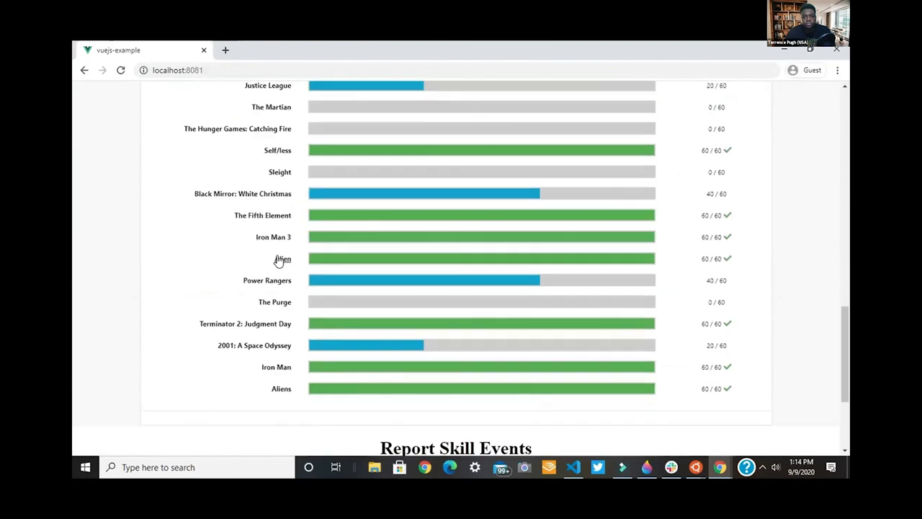
{"action": "left_click", "coordinate": [276, 366]}
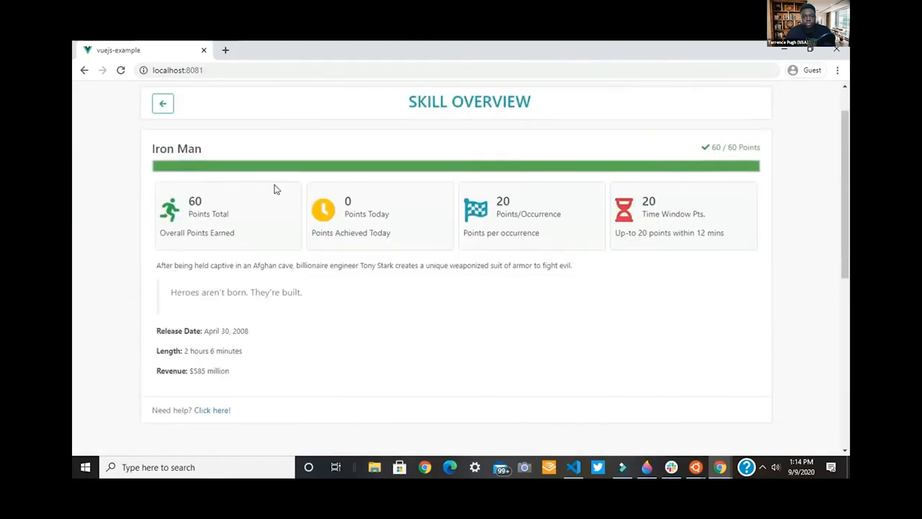
{"action": "scroll", "coordinate": [273, 189], "scroll_direction": "down", "scroll_amount": 1}
{"action": "scroll", "coordinate": [343, 226], "scroll_direction": "down", "scroll_amount": 5}
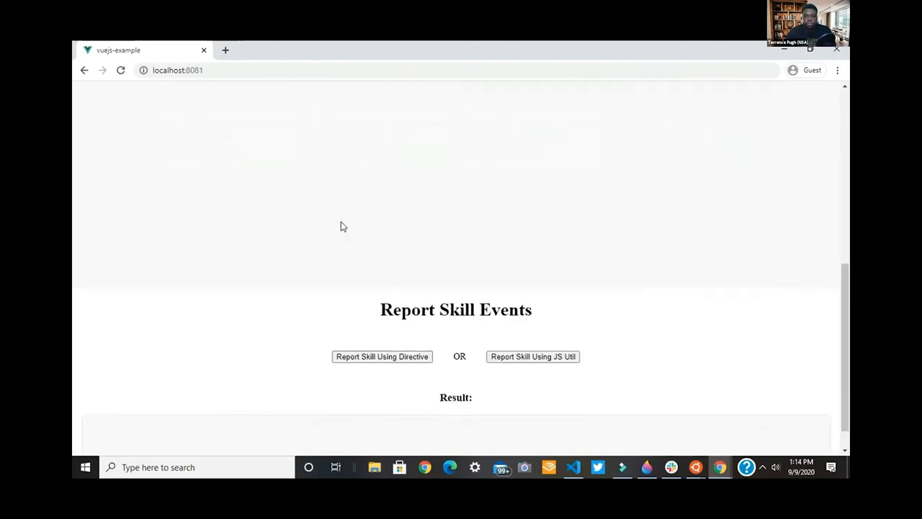
Report the Iron Man skill via directive and Despicable Me via JS util, highlight the result JSON, then leave full screen.
{"action": "left_click", "coordinate": [382, 356]}
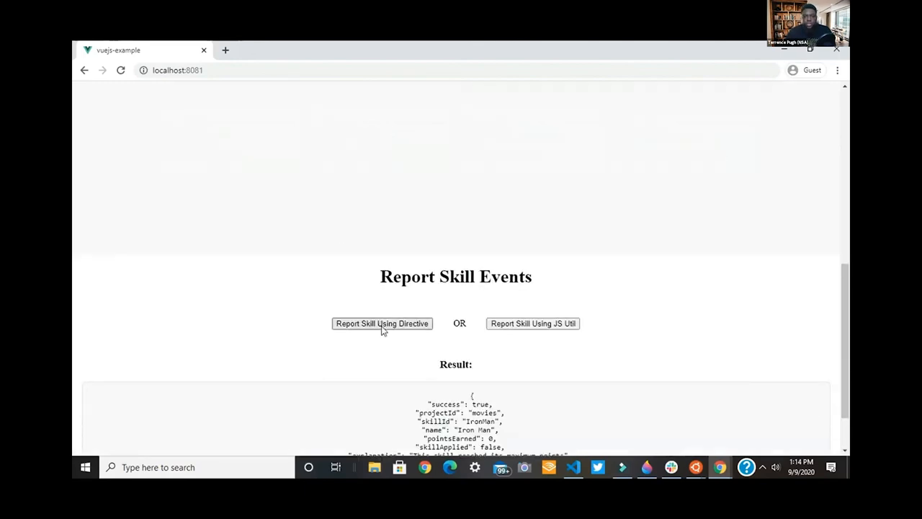
{"action": "scroll", "coordinate": [383, 328], "scroll_direction": "down", "scroll_amount": 1}
{"action": "scroll", "coordinate": [399, 339], "scroll_direction": "down", "scroll_amount": 1}
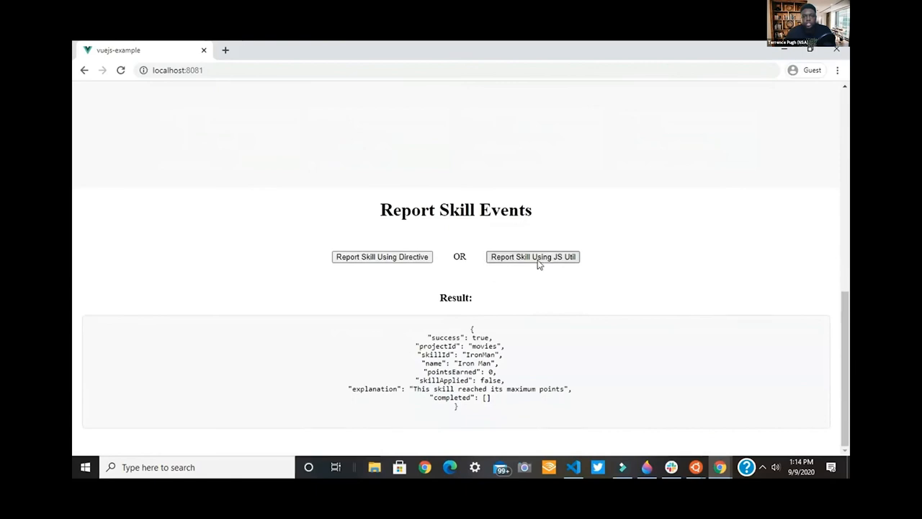
{"action": "left_click", "coordinate": [538, 260]}
{"action": "left_click_drag", "start_coordinate": [458, 407], "coordinate": [396, 339]}
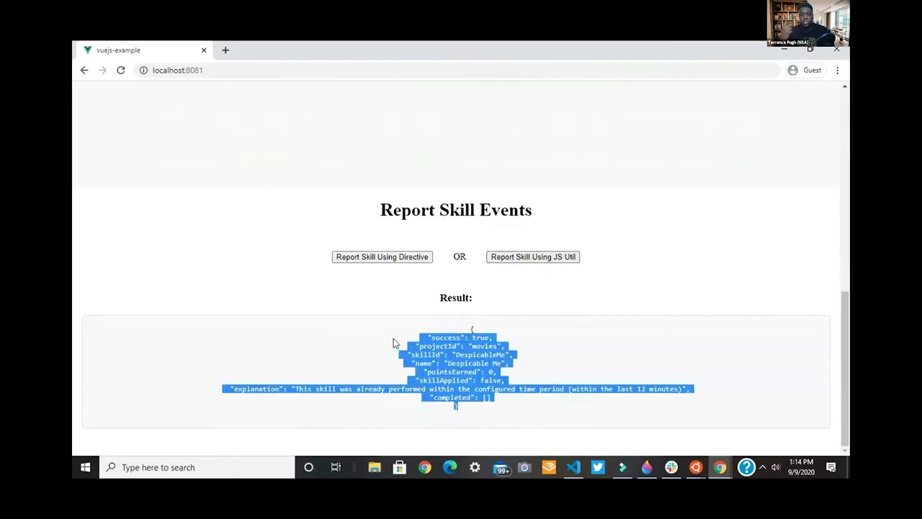
{"action": "left_click", "coordinate": [414, 284]}
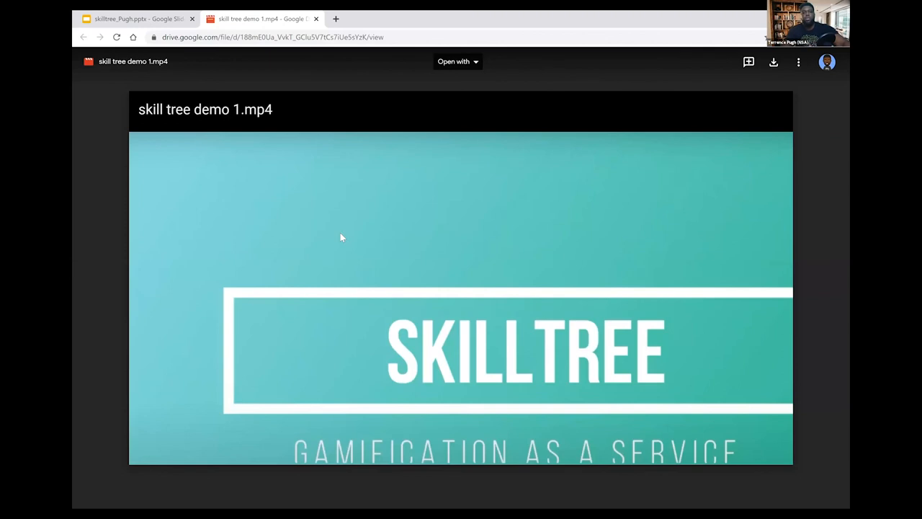
Return to the Slides deck and land on slide 11, How to Contribute?, with GitHub repositories.
{"action": "key", "text": "ctrl+shift+Tab"}
{"action": "key", "text": "Escape"}
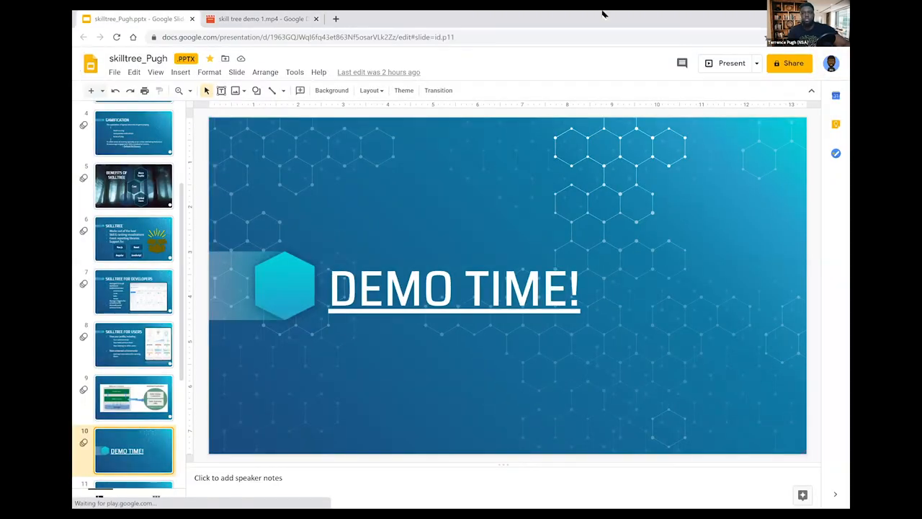
{"action": "key", "text": "Down"}
{"action": "key", "text": "Down"}
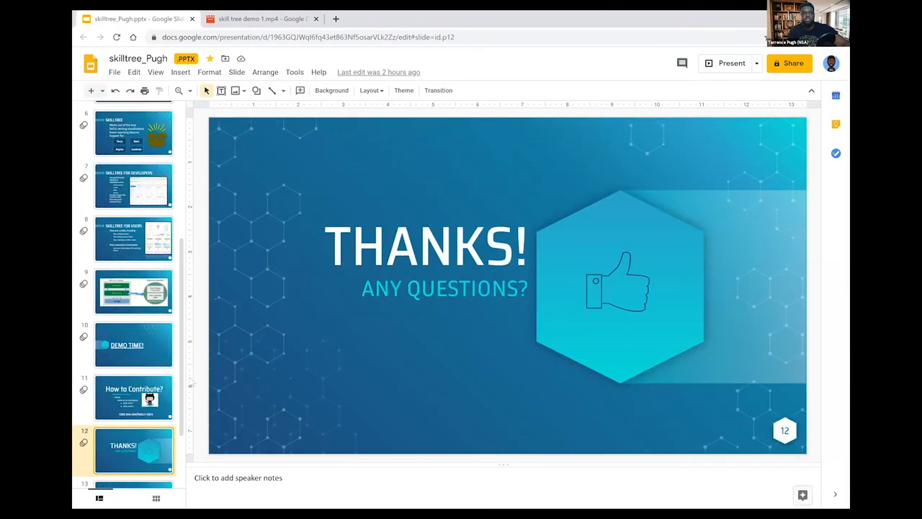
{"action": "key", "text": "Up"}
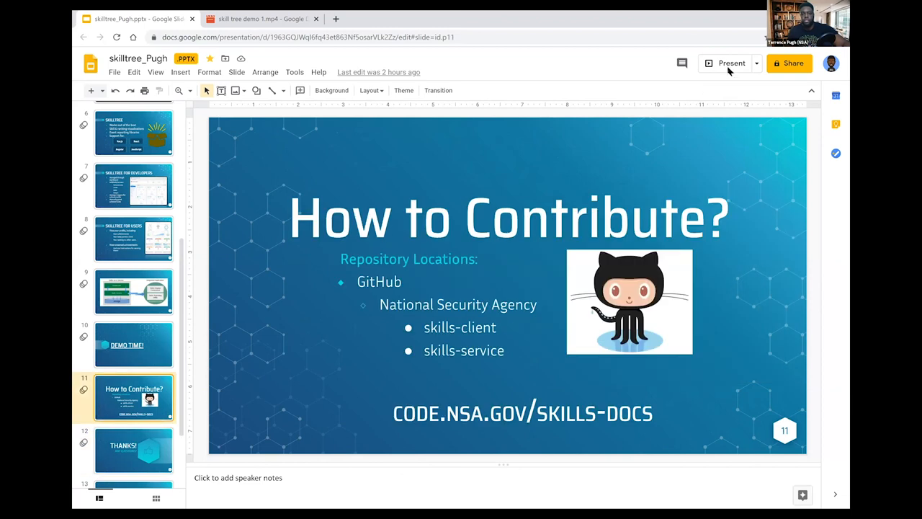